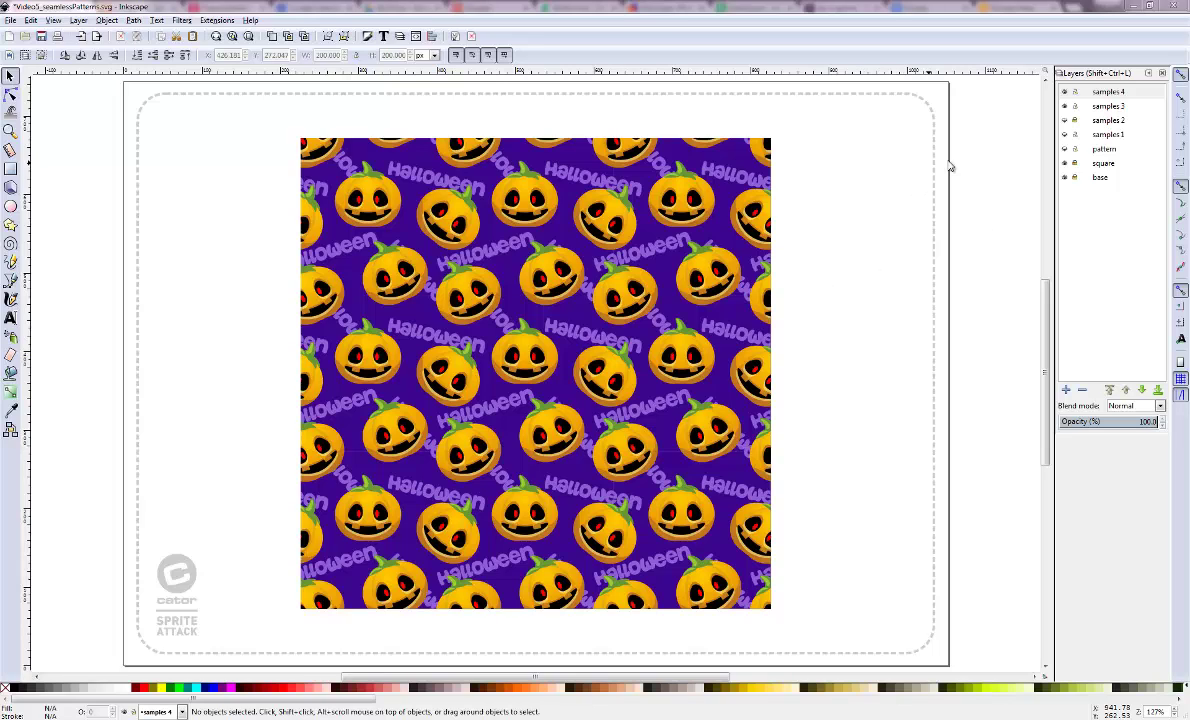
- Hide the large pumpkin sample layer and select the pumpkin tile on layer samples 3
click(1066, 92)
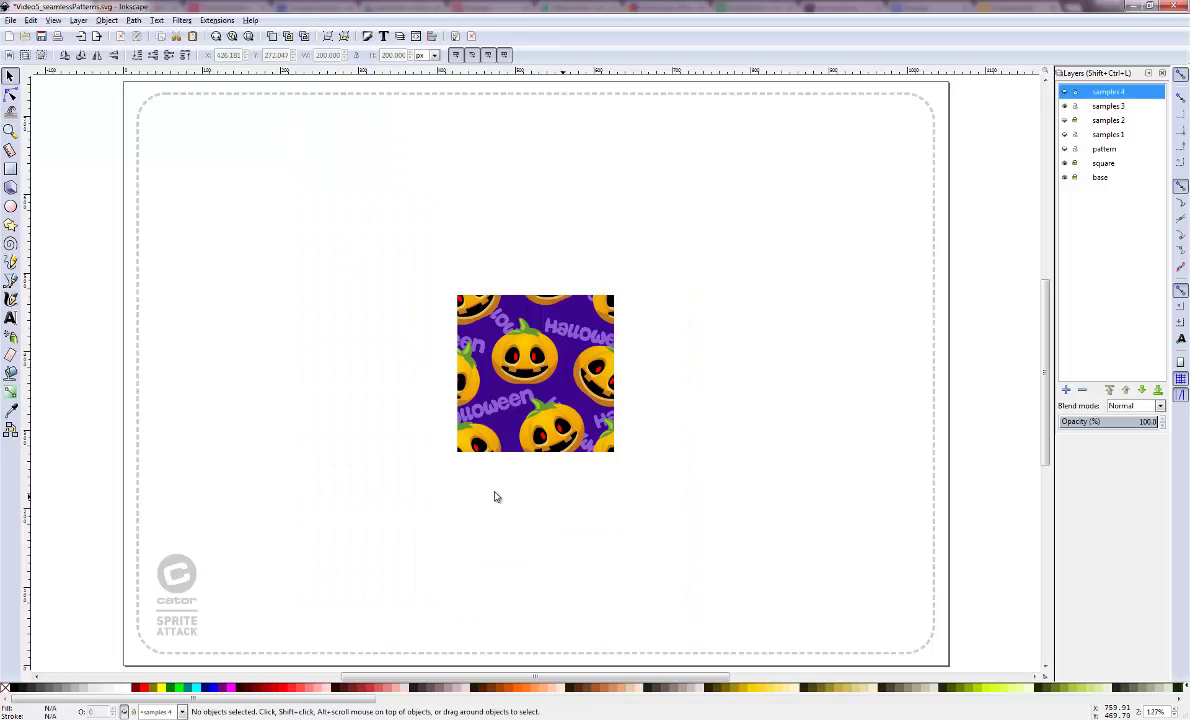
click(1100, 106)
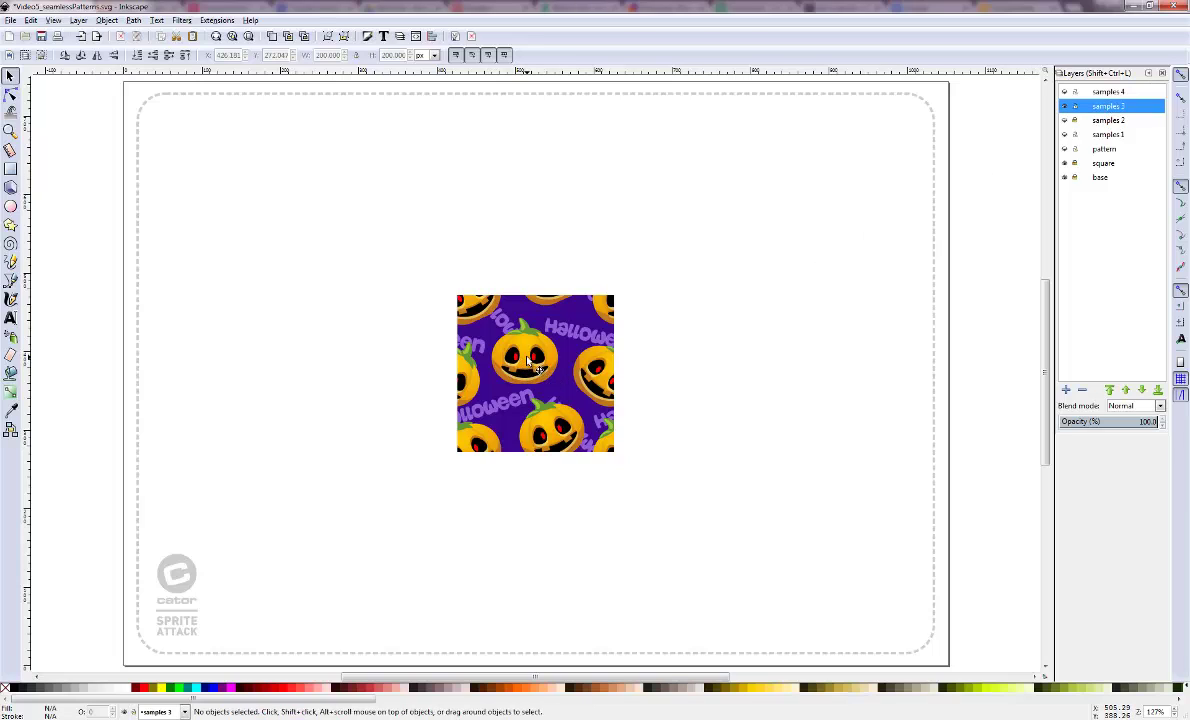
click(491, 348)
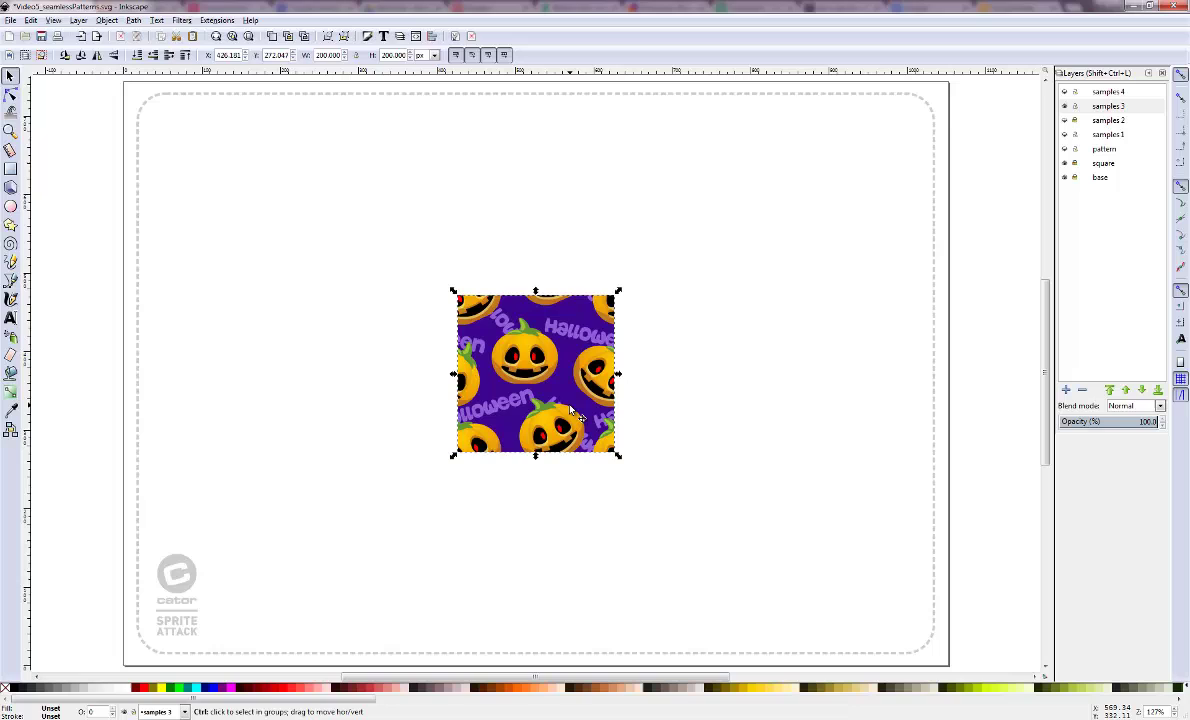
- Duplicate the pumpkin tile with arrow-key moves into a seamless 2×2 block
key(ctrl+d)
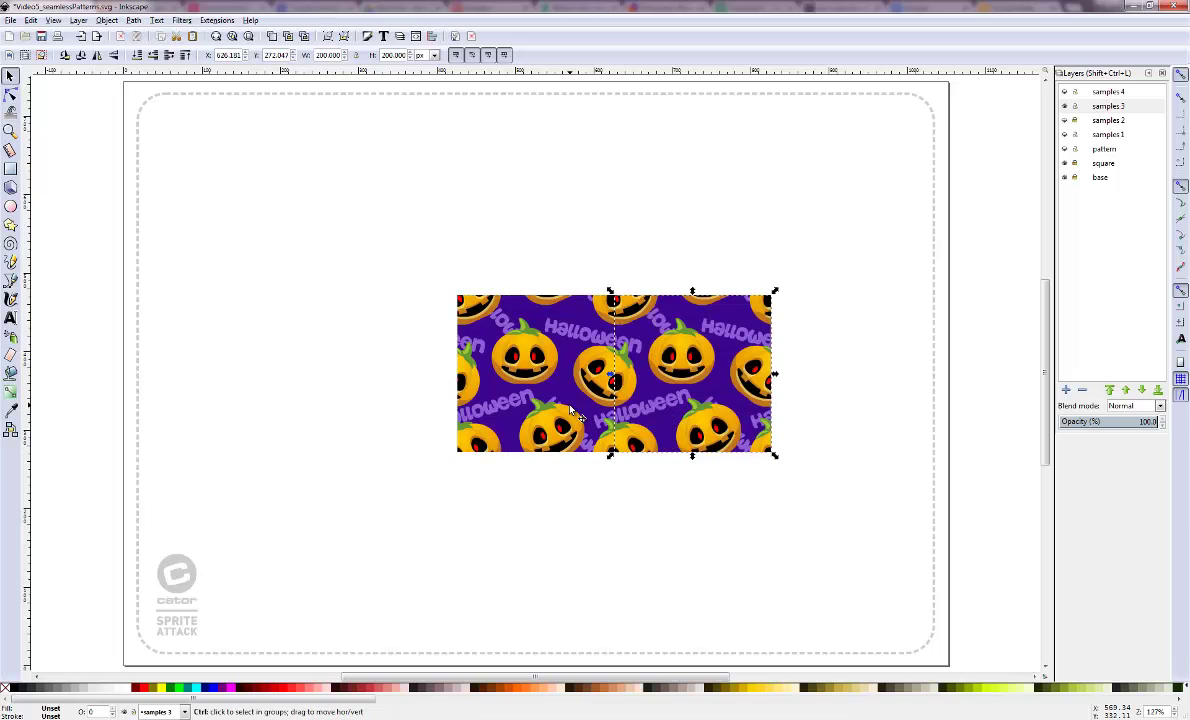
key(Up)
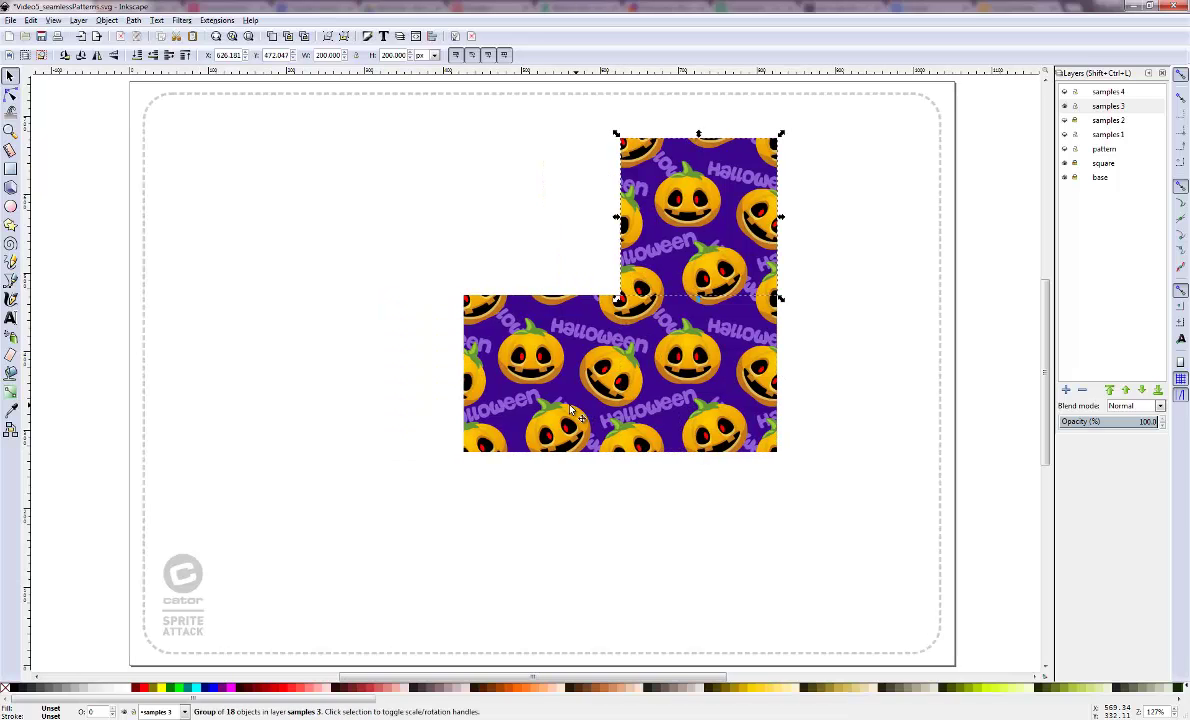
key(Left)
key(Left)
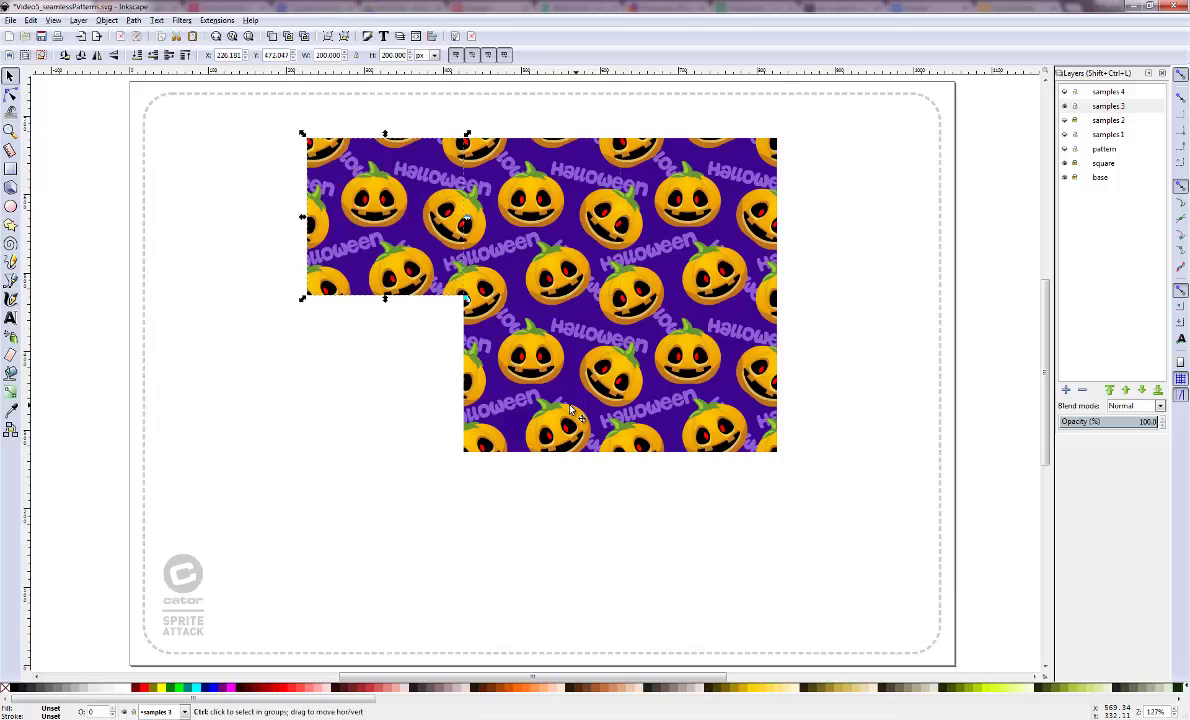
scroll(571, 410, down, 1)
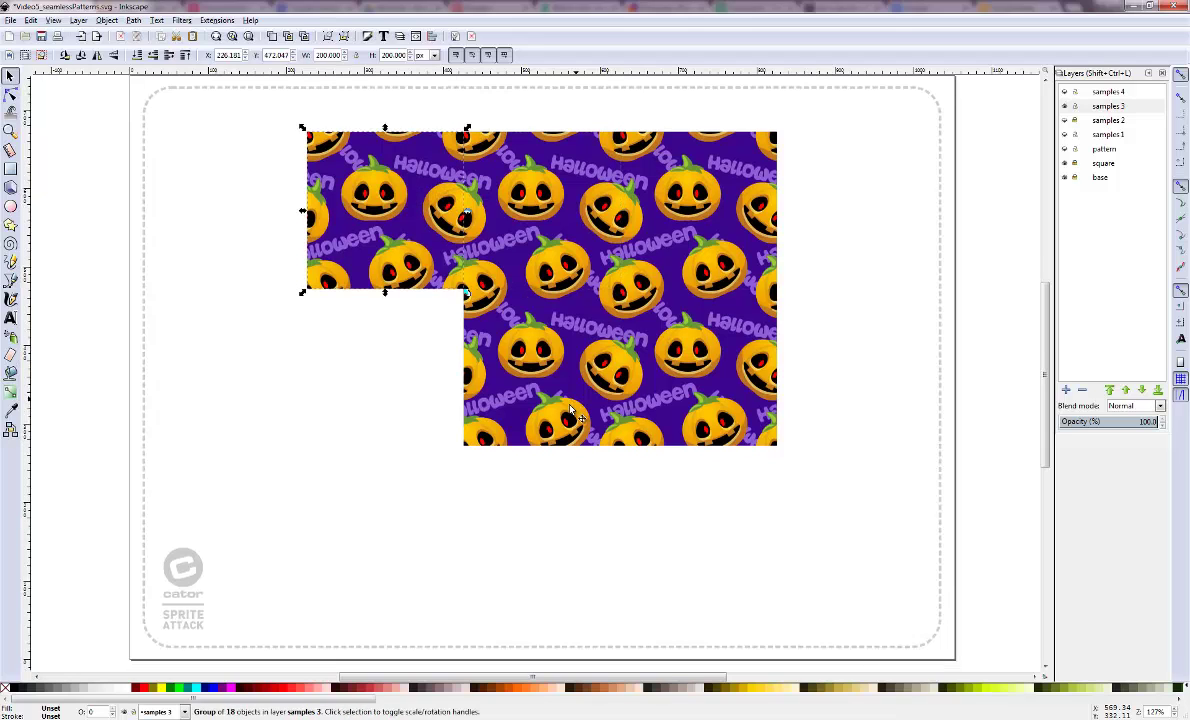
key(Down)
key(Down)
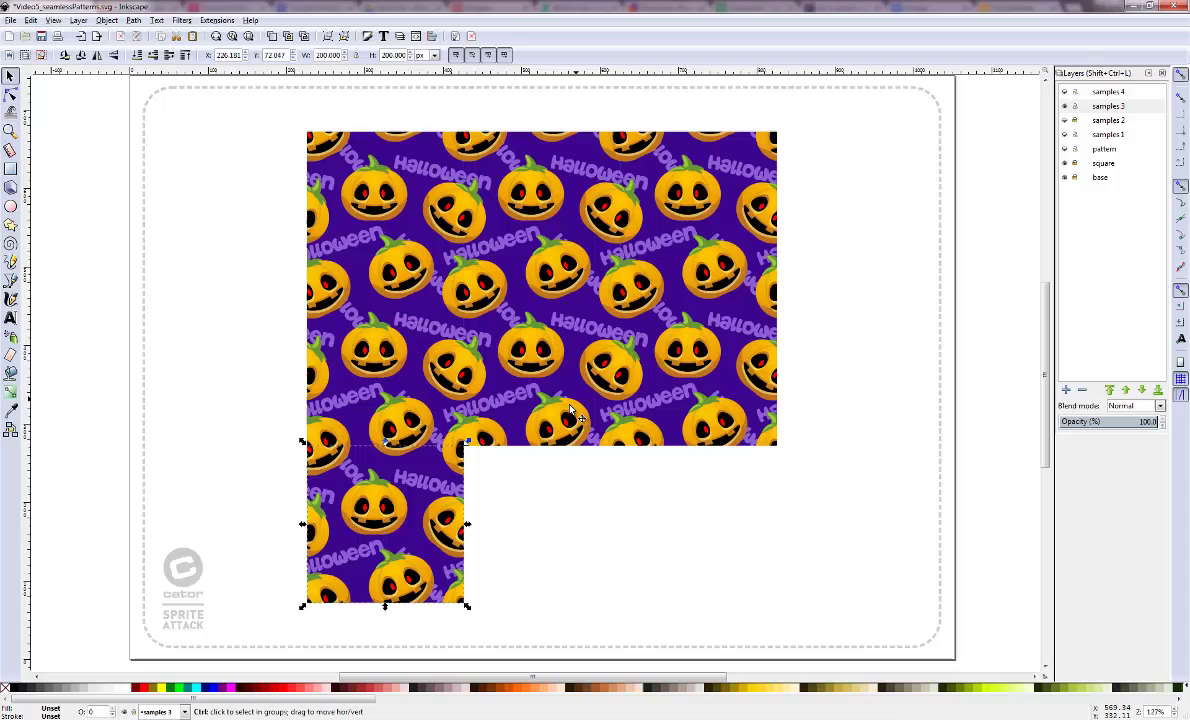
key(Right)
key(Right)
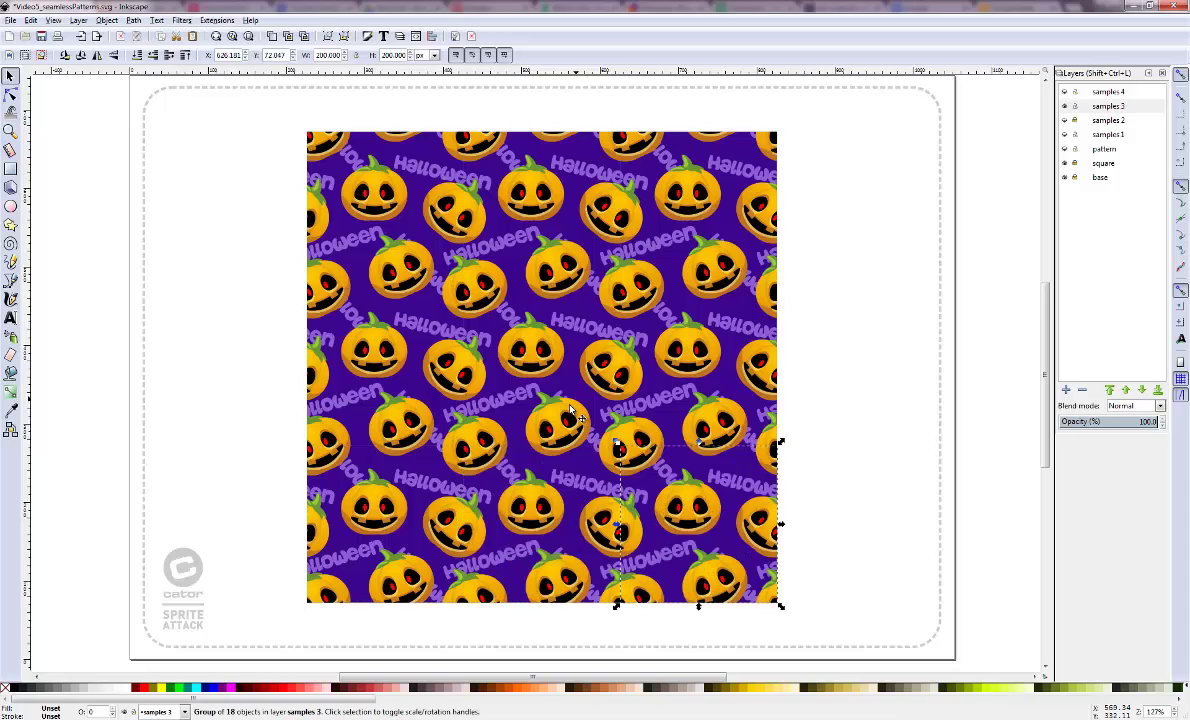
click(87, 400)
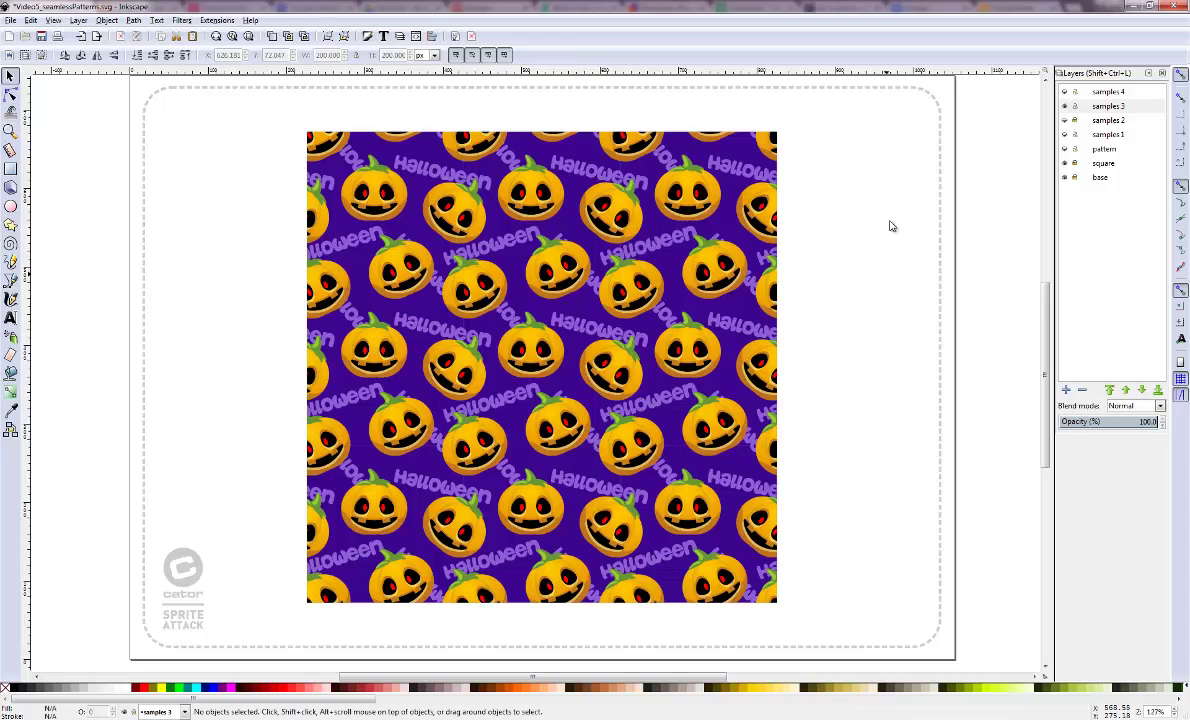
- Switch to samples 1 and hide layers samples 3 and samples 2, leaving one blue star tile
key(Page_Down)
key(Page_Down)
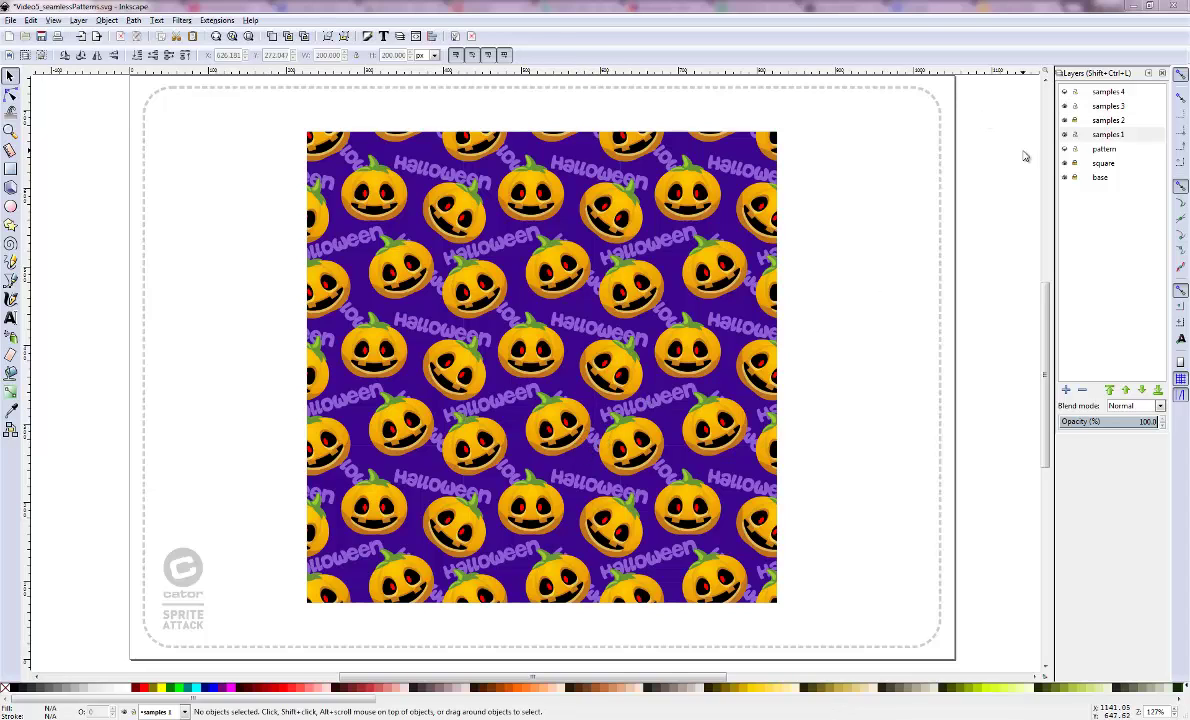
click(1065, 106)
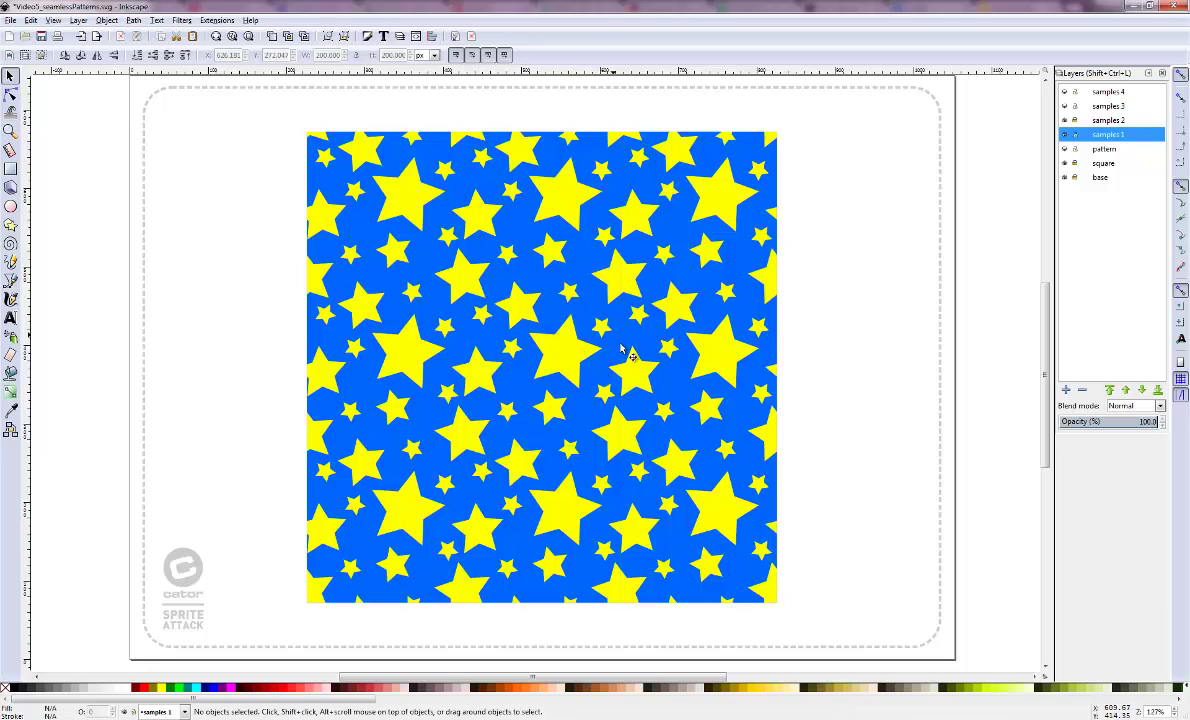
click(1065, 121)
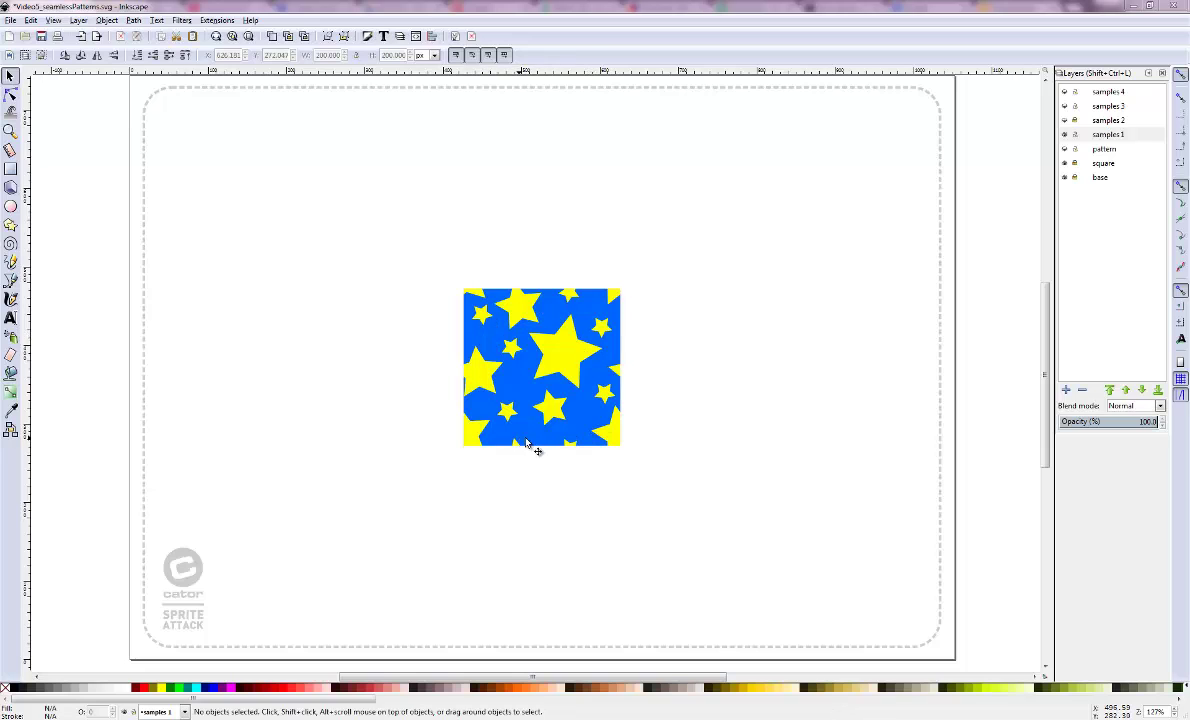
- Hide layer samples 1 to expose the plain blue square and select it
click(1064, 134)
click(1063, 148)
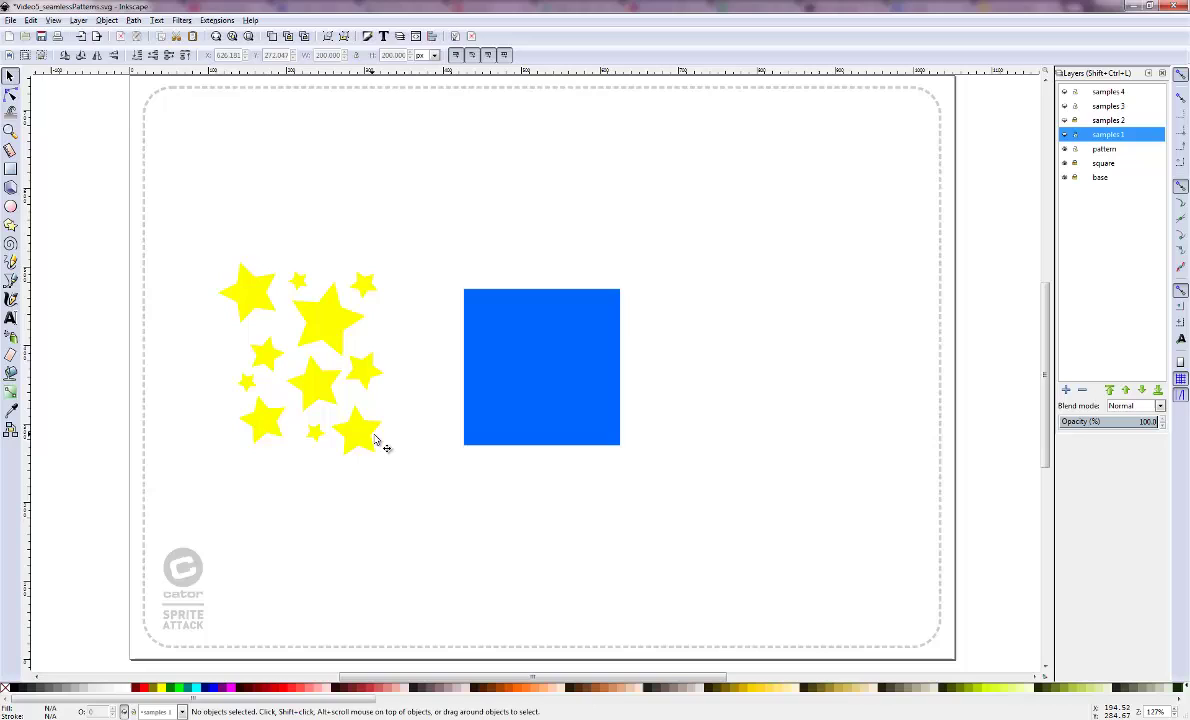
click(532, 377)
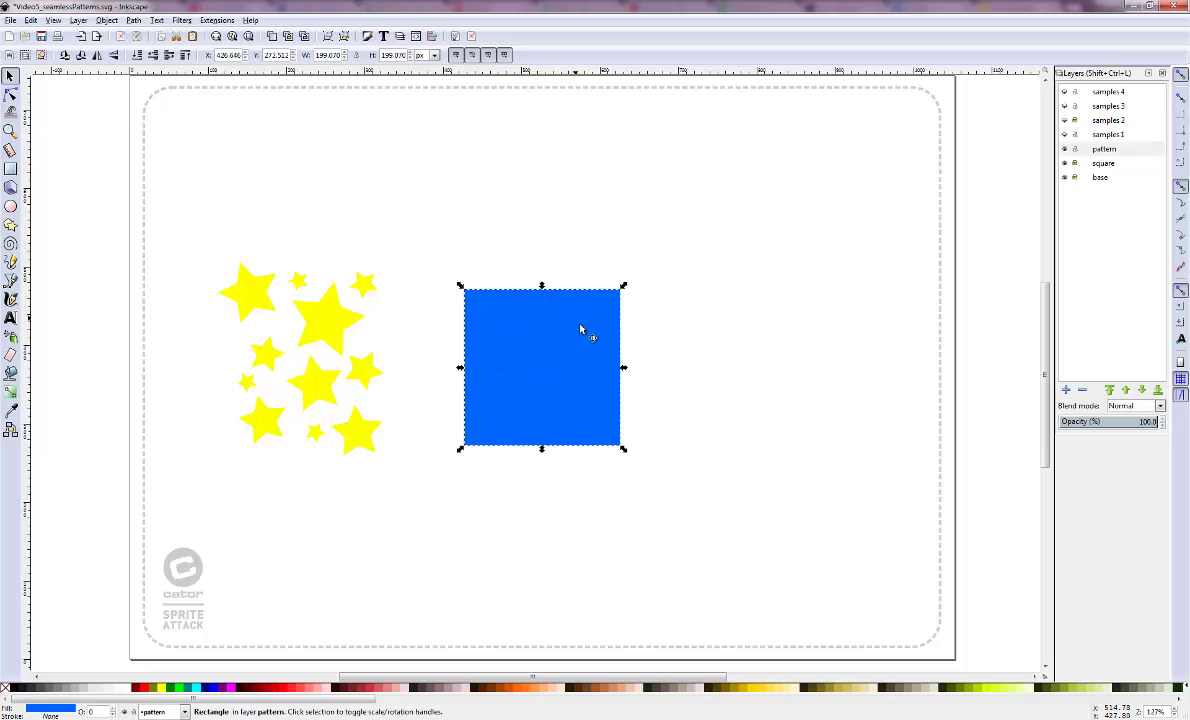
- Set the blue square's width and height to 200 px in the toolbar
double_click(319, 55)
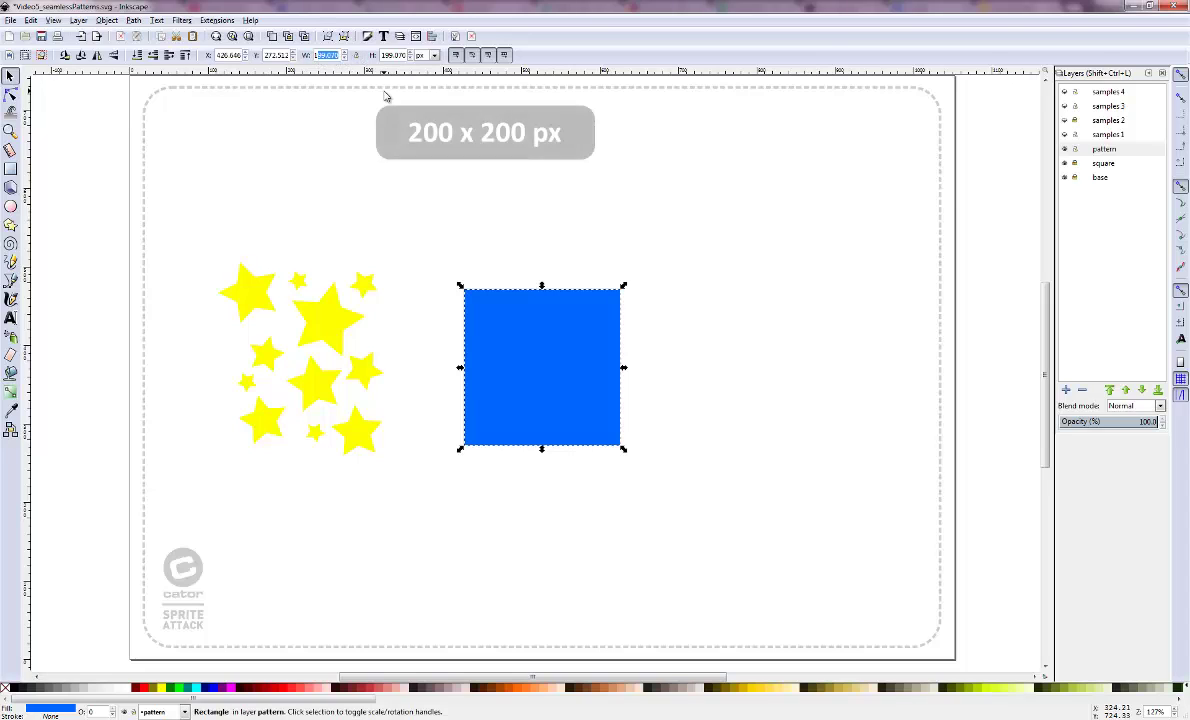
key(BackSpace)
text(200)
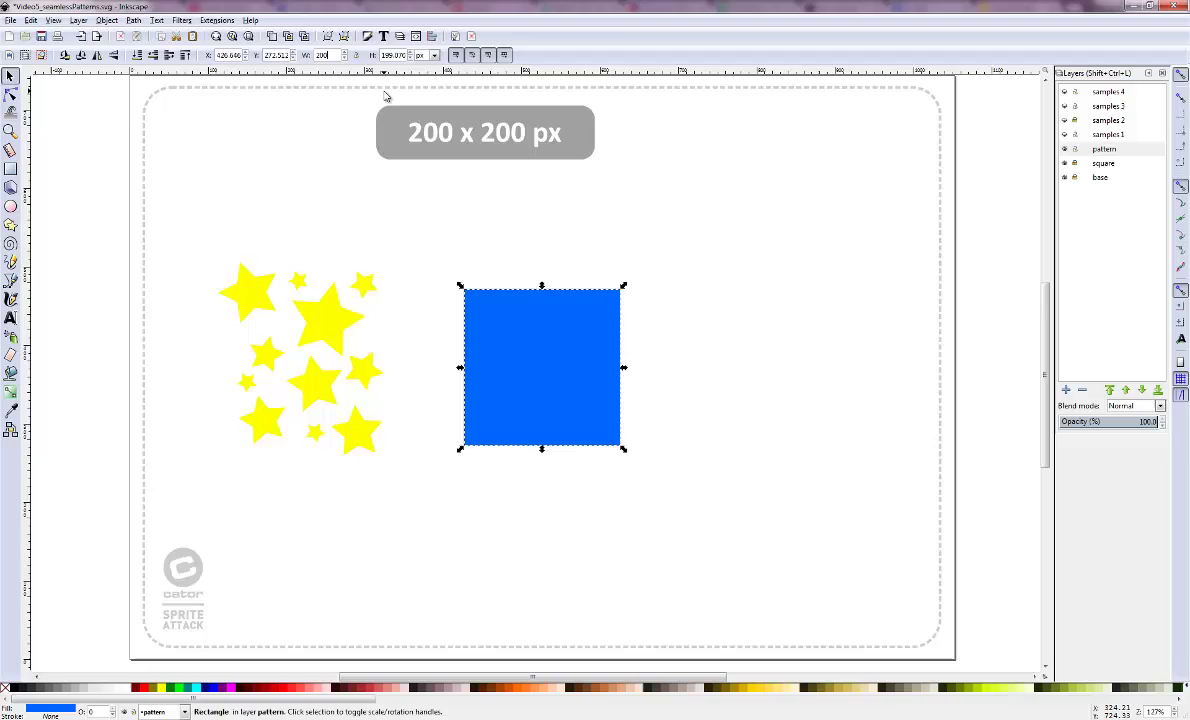
key(Tab)
text(2)
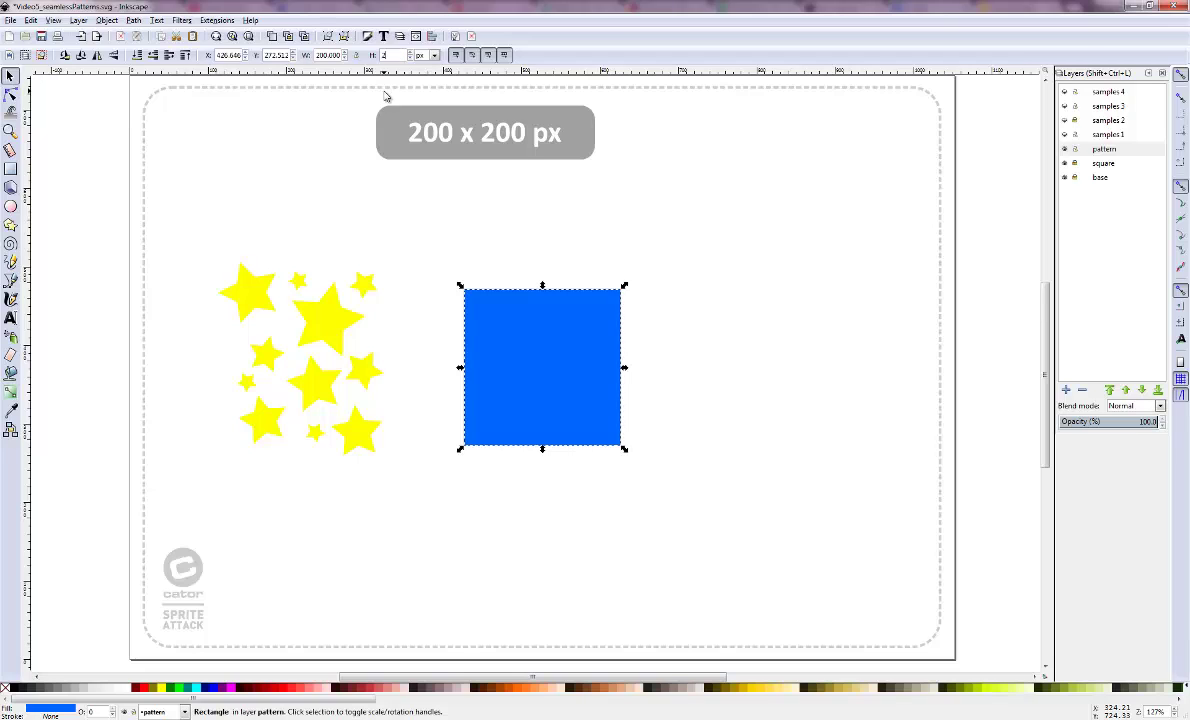
text(00)
key(Return)
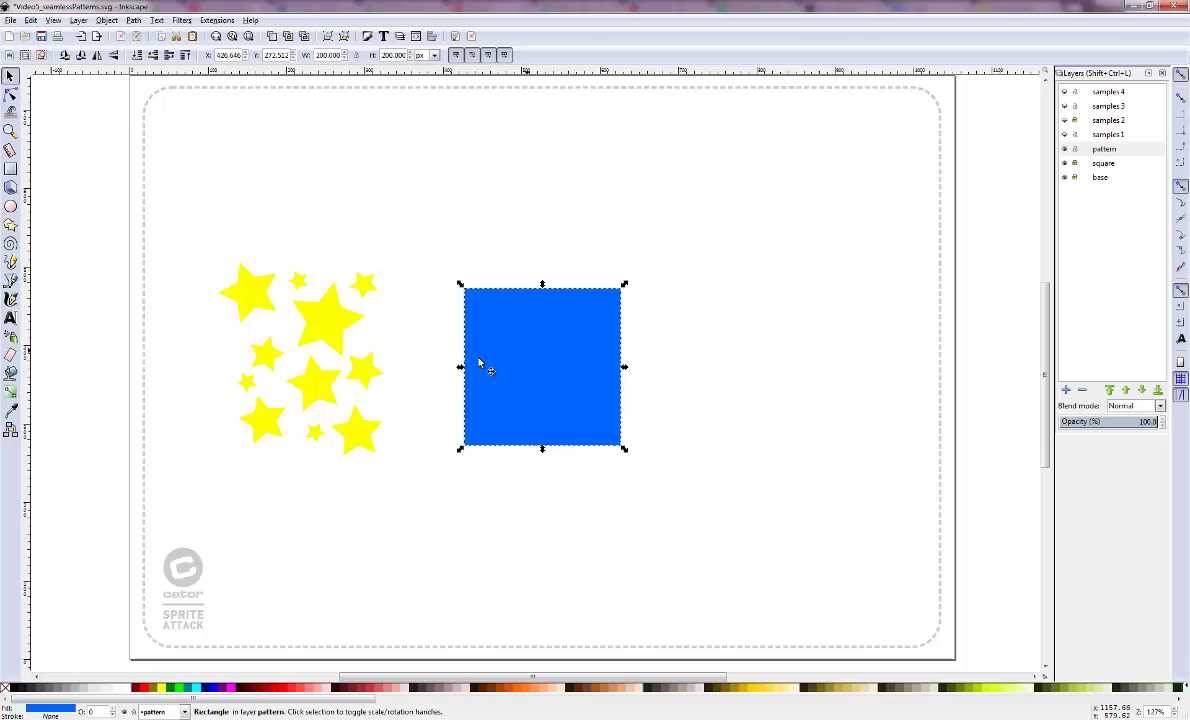
- Align the blue square to the page centre, both horizontally and vertically
click(651, 380)
click(593, 386)
click(400, 36)
click(1091, 148)
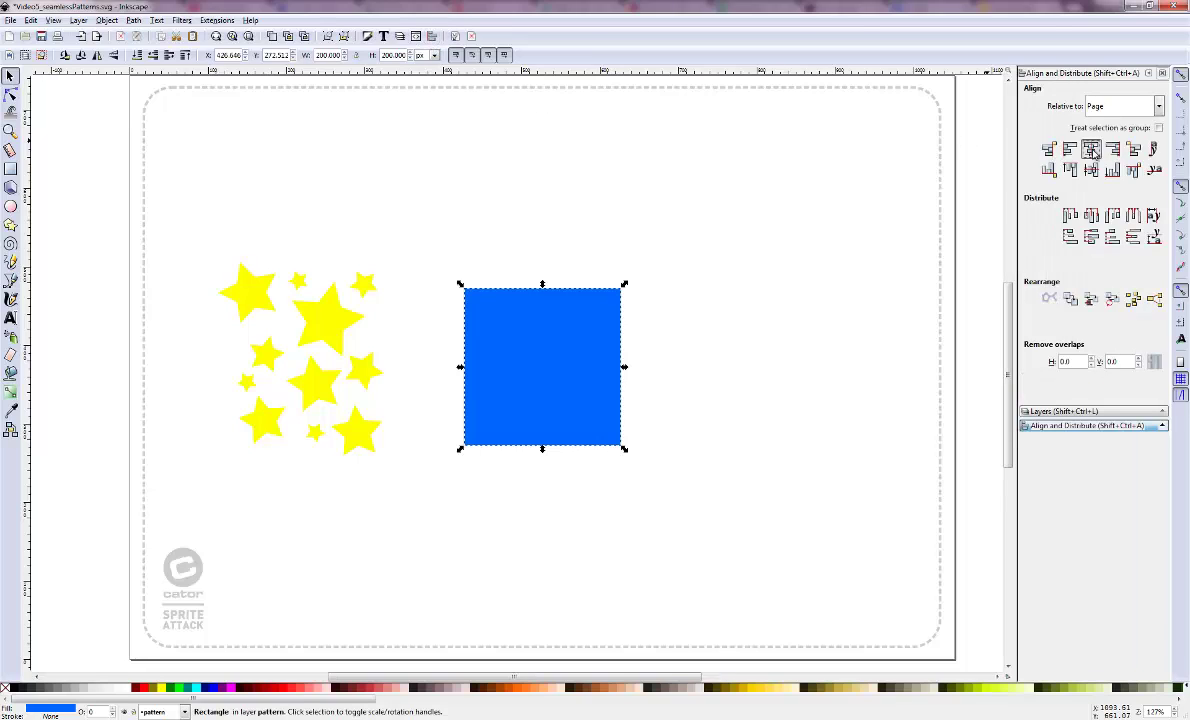
click(1091, 170)
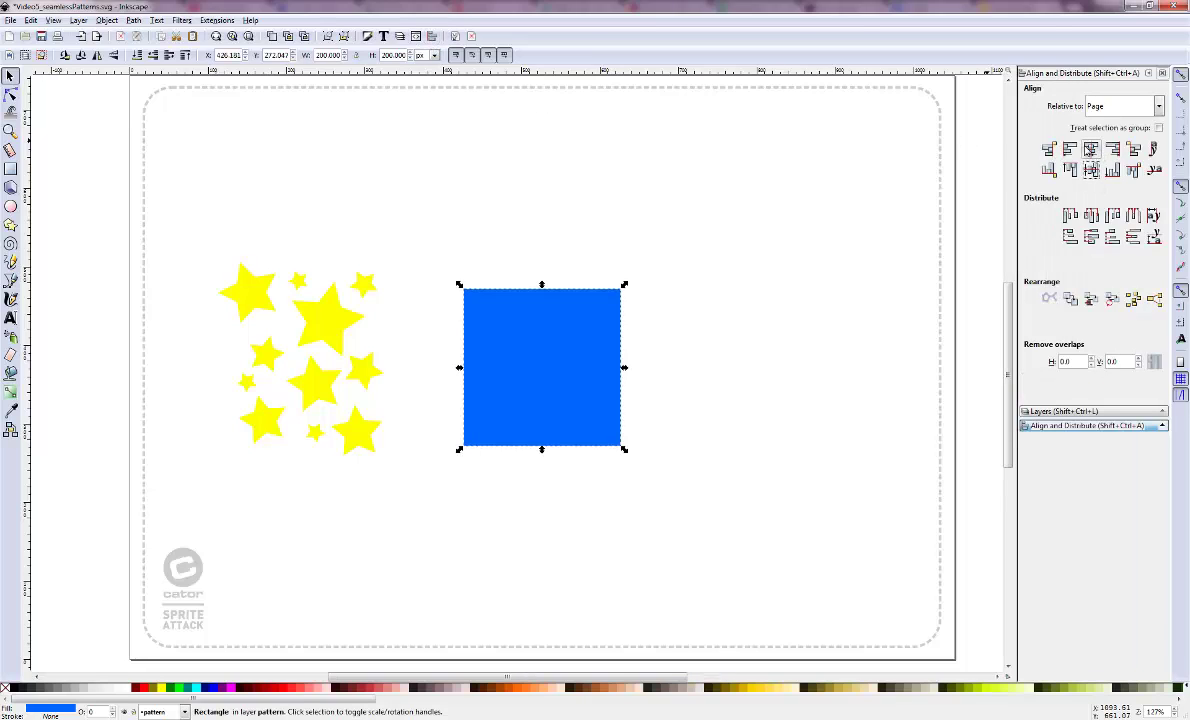
key(shift+ctrl+l)
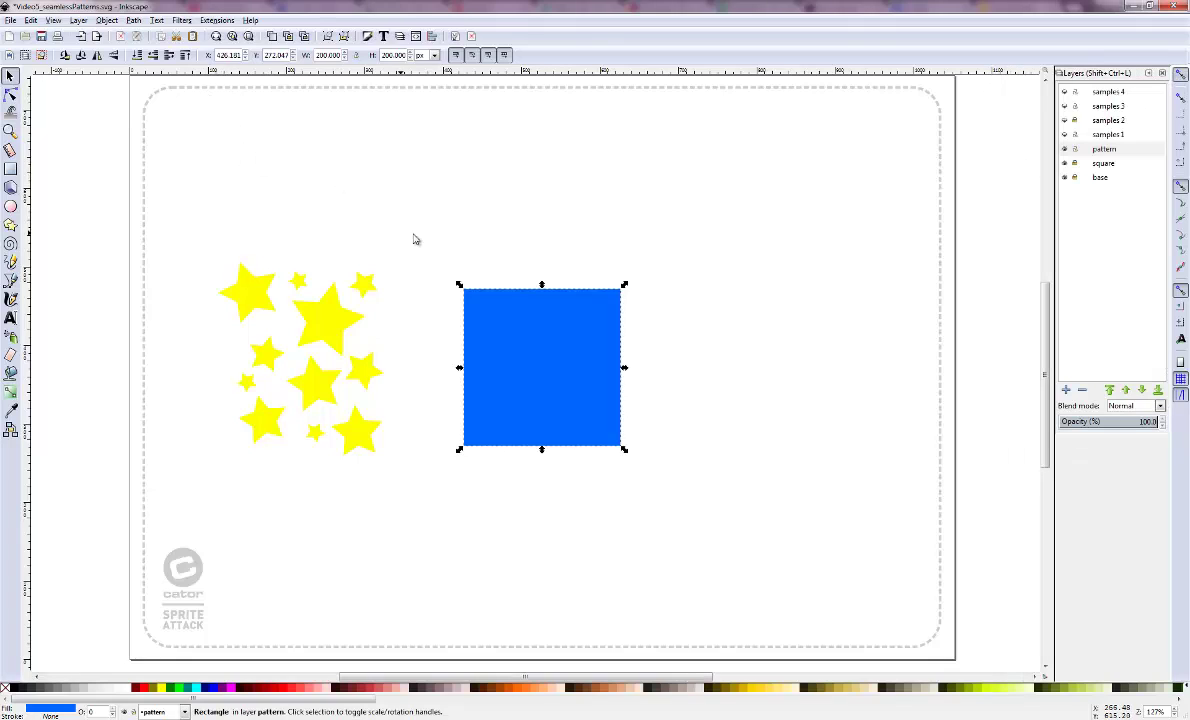
- Set the arrow-key move step to 200 px in Preferences under Behavior > Steps
key(shift+ctrl+p)
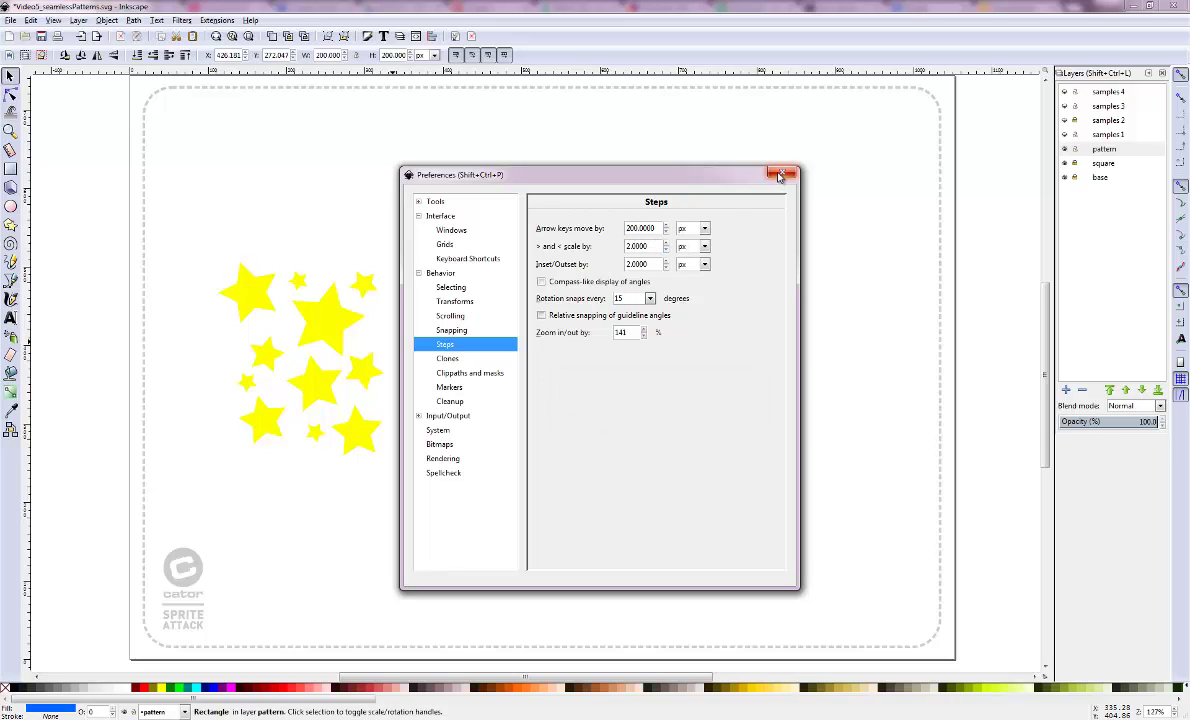
key(Escape)
- Place a big yellow star across the square's left edge and copy it 200 px right onto the right edge
click(324, 327)
drag(340, 310, 502, 350)
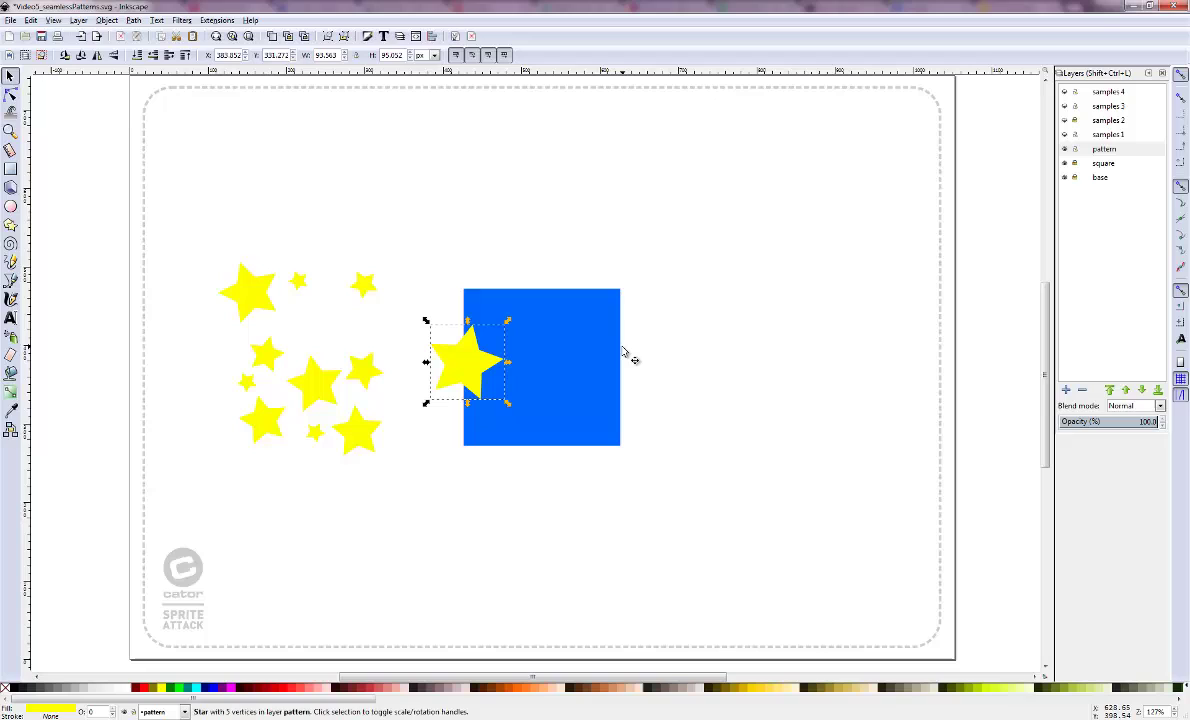
key(ctrl+d)
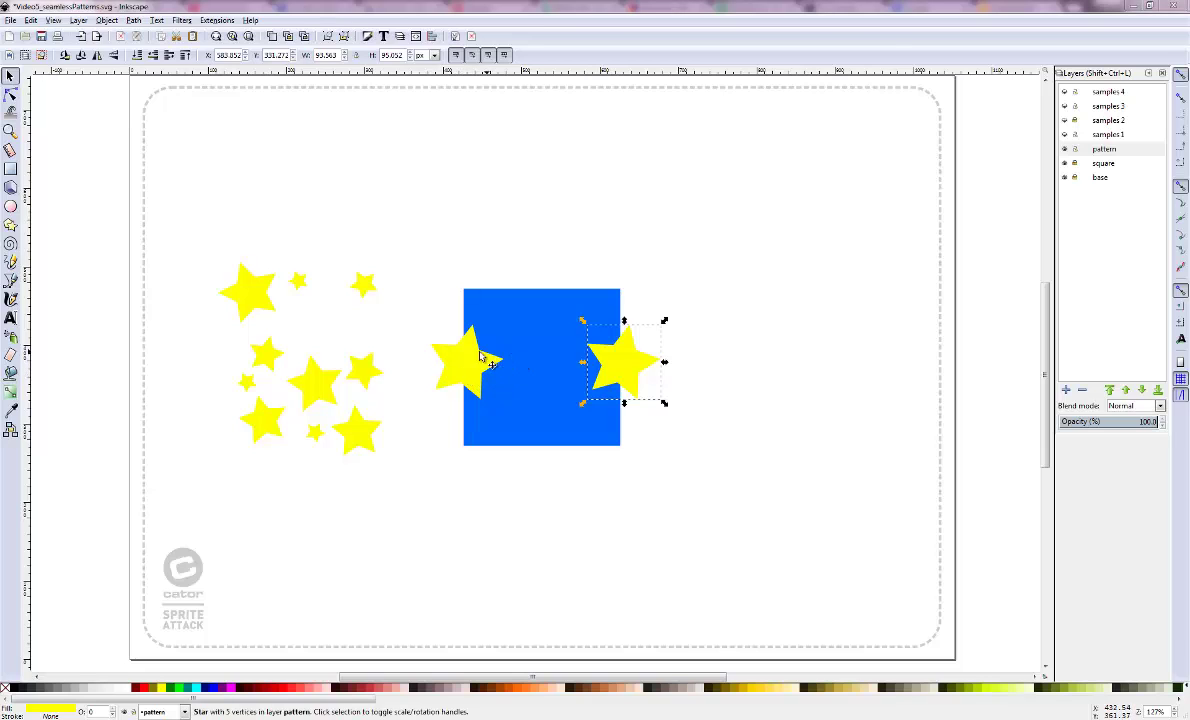
- Move a small star into the square and wrap a large star pair across the top and bottom edges
drag(316, 378, 515, 402)
drag(353, 440, 498, 302)
key(ctrl)
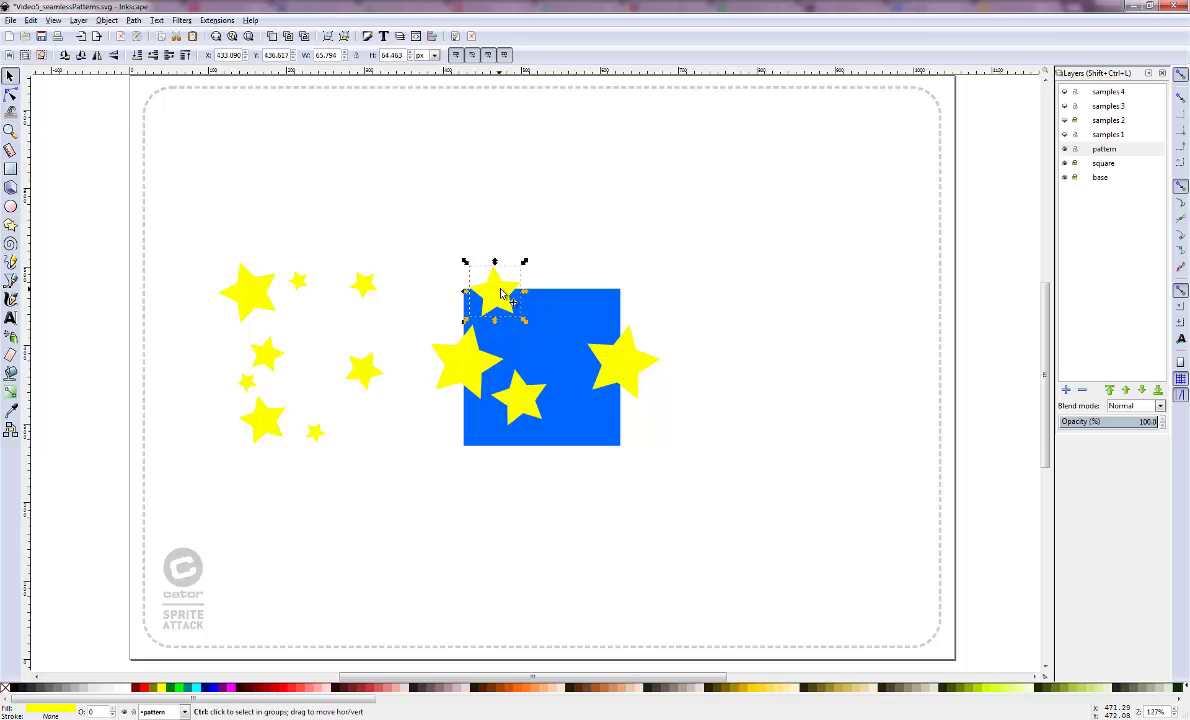
key(ctrl+d)
key(shift+Down)
key(shift+Down)
key(shift+Down)
key(shift+Down)
key(shift+Down)
key(shift+Down)
key(shift+Down)
key(shift+Down)
key(shift+Down)
key(shift+Down)
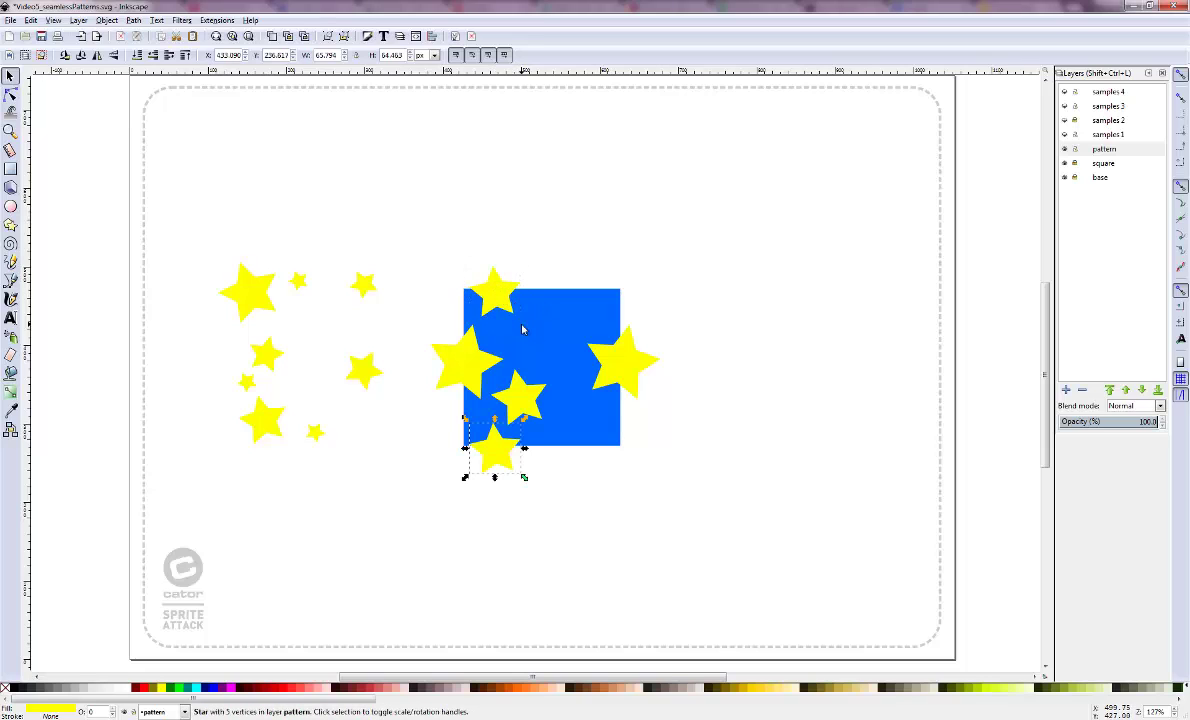
- Wrap a small star pair across the left and right edges and place a star at the top-right corner
drag(315, 432, 467, 421)
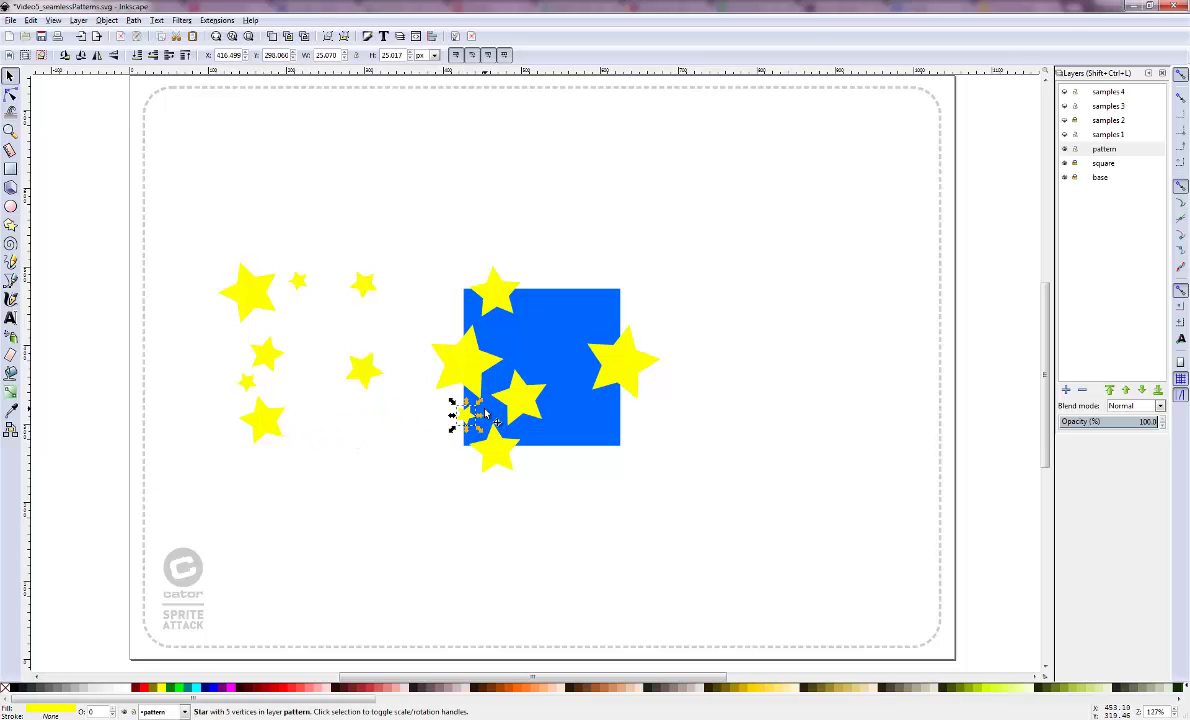
key(ctrl+d)
key(shift+Right)
key(shift+Right)
key(shift+Right)
key(shift+Right)
key(shift+Right)
key(shift+Right)
key(shift+Right)
key(shift+Right)
key(shift+Right)
key(shift+Right)
drag(252, 410, 611, 290)
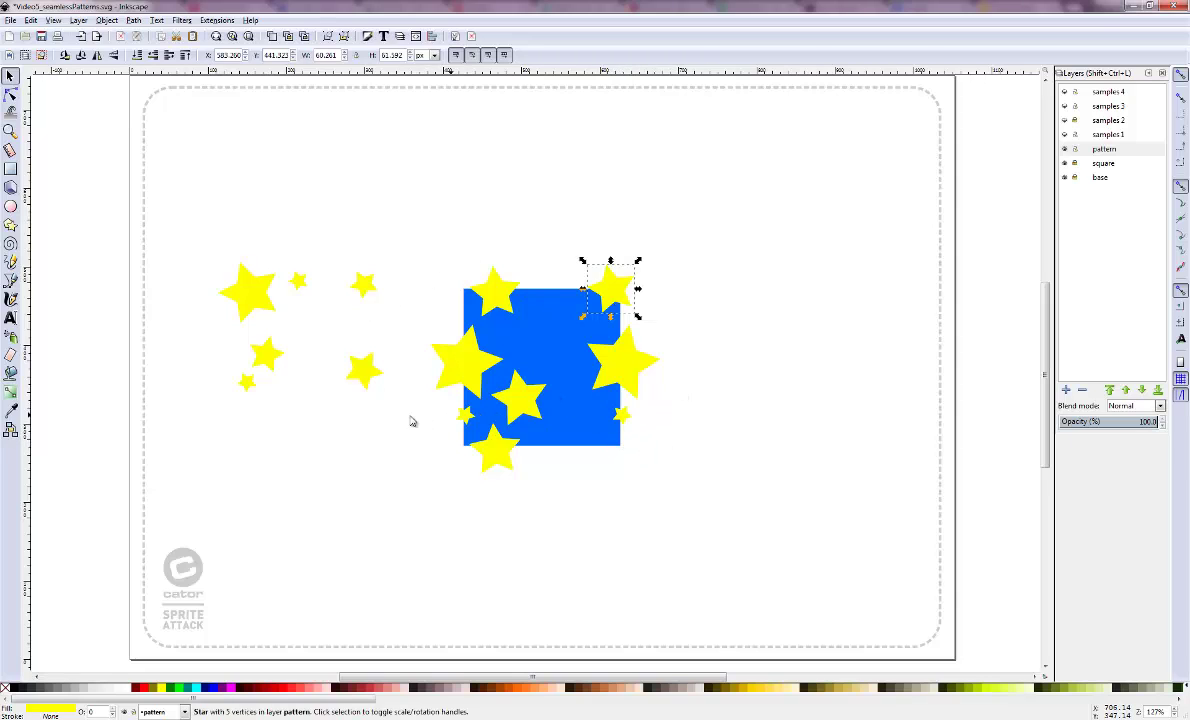
- Move stars into the square and wrap a star pair across the bottom and top edges, 200 px apart
drag(363, 372, 555, 315)
drag(612, 290, 729, 333)
drag(551, 323, 570, 420)
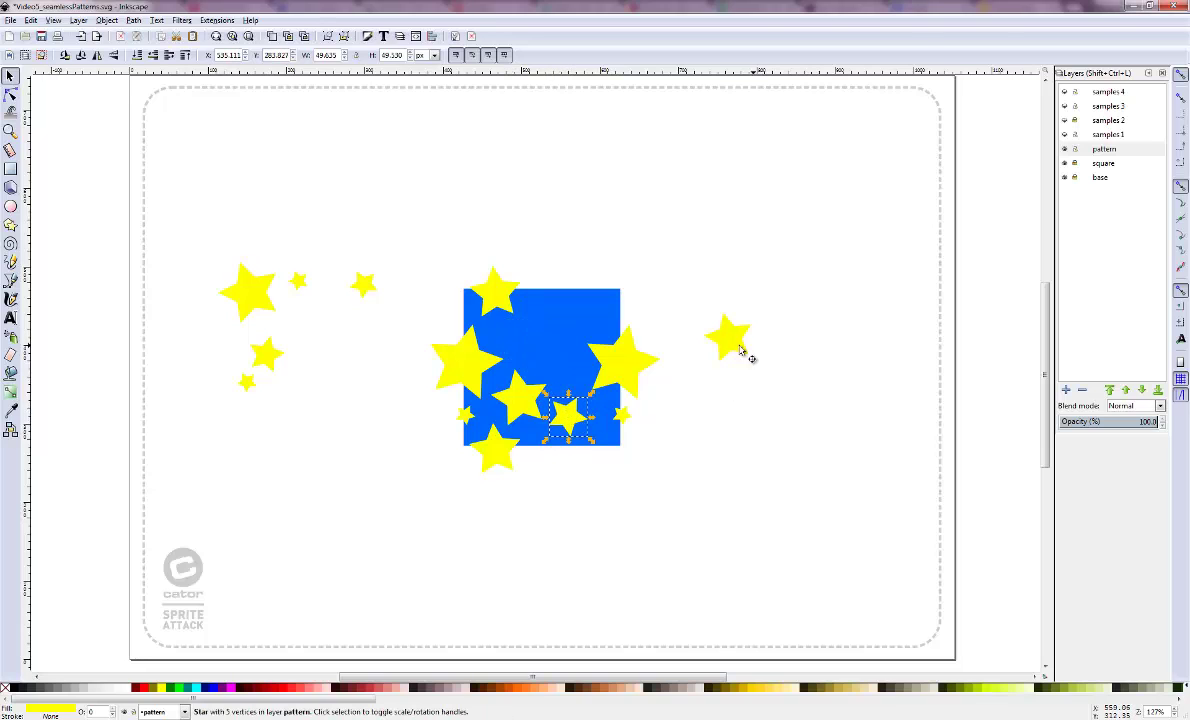
drag(740, 349, 597, 444)
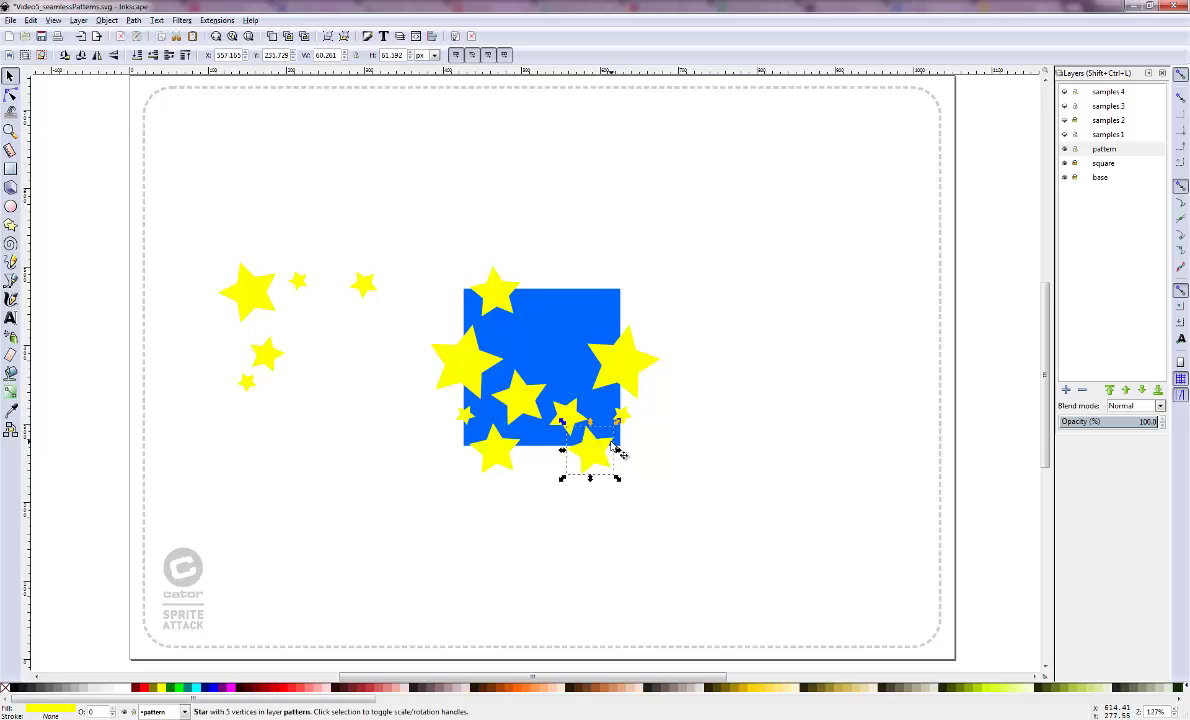
key(ctrl+d)
key(Up)
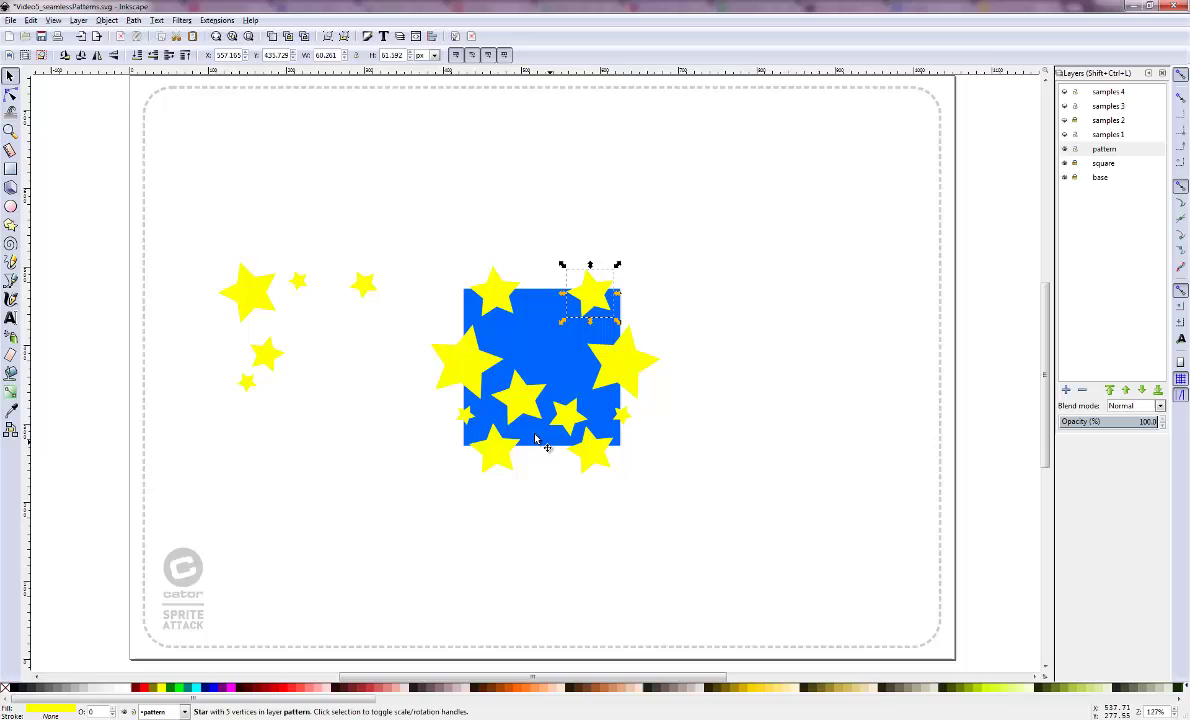
- Drag more stars into the square's lower part and try resizing the large left star, undoing the squash
drag(560, 415, 535, 357)
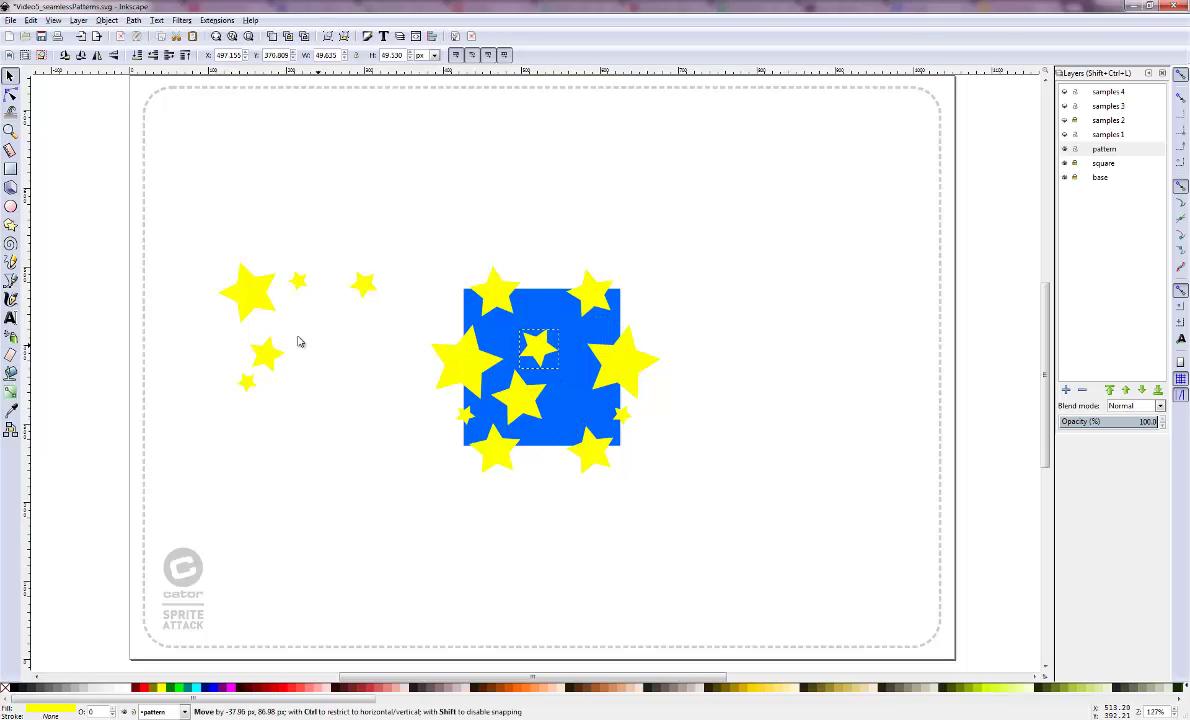
drag(268, 356, 567, 412)
drag(245, 380, 535, 422)
click(518, 395)
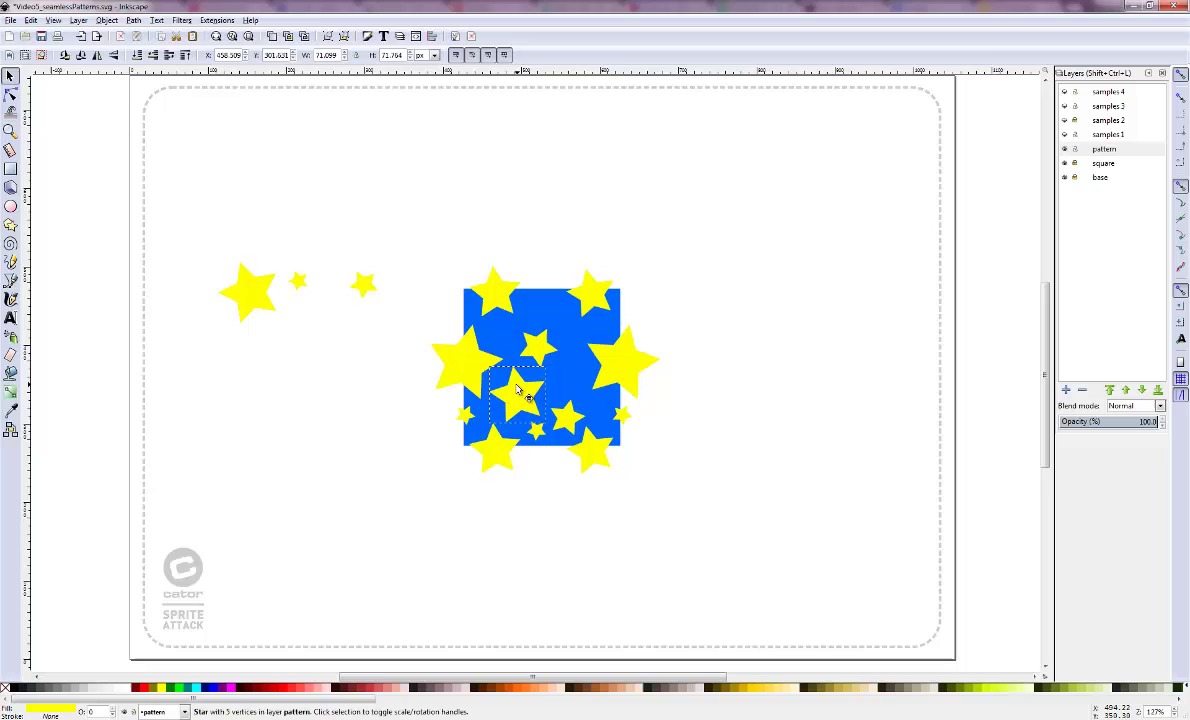
drag(268, 310, 351, 343)
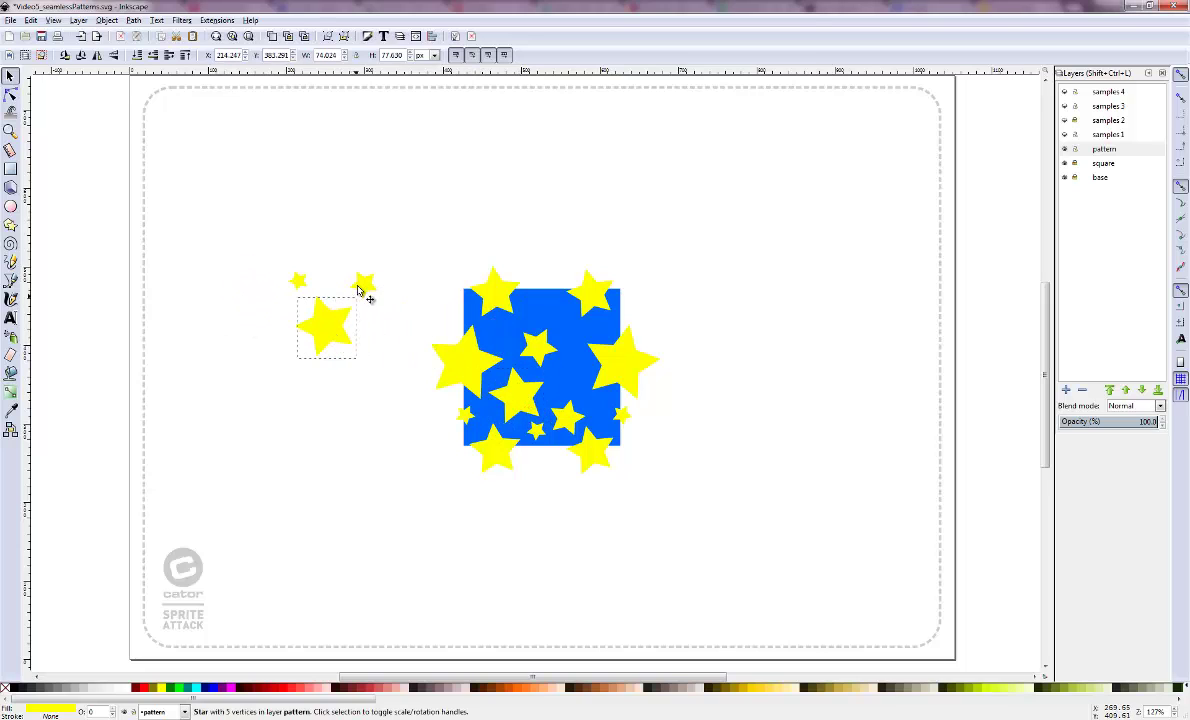
drag(364, 292, 403, 345)
key(ctrl+z)
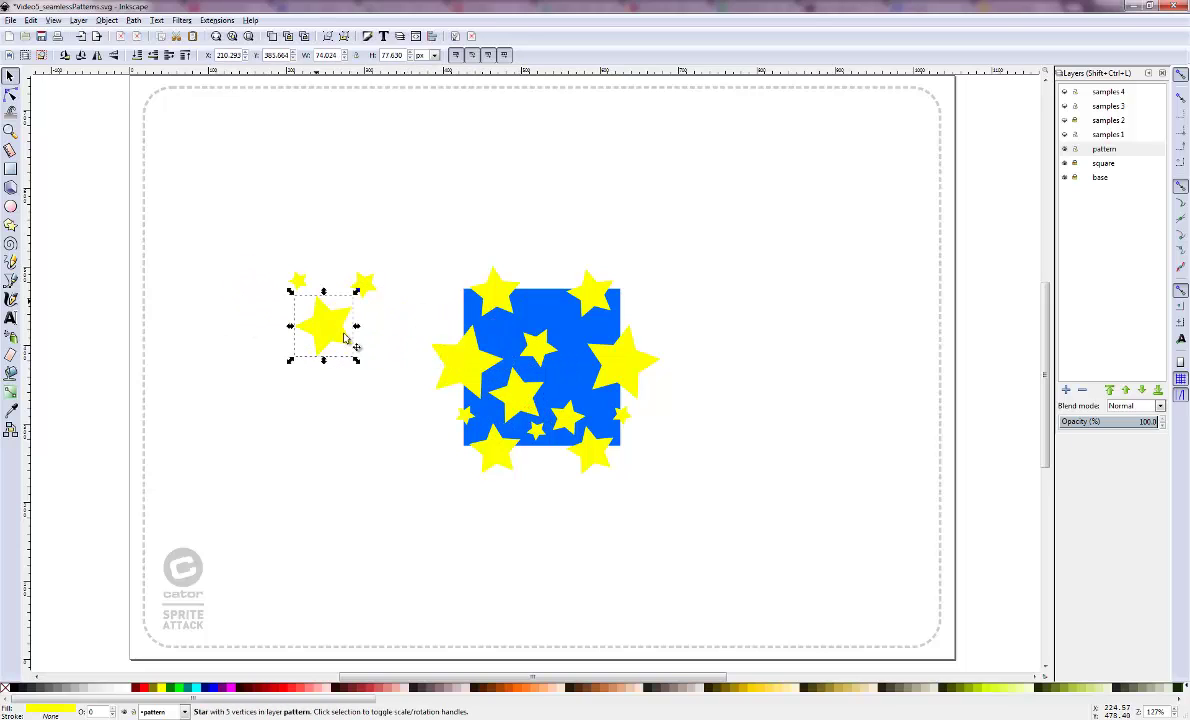
- Move two small stars into the square's upper area and shrink the large star beside it
drag(360, 292, 554, 386)
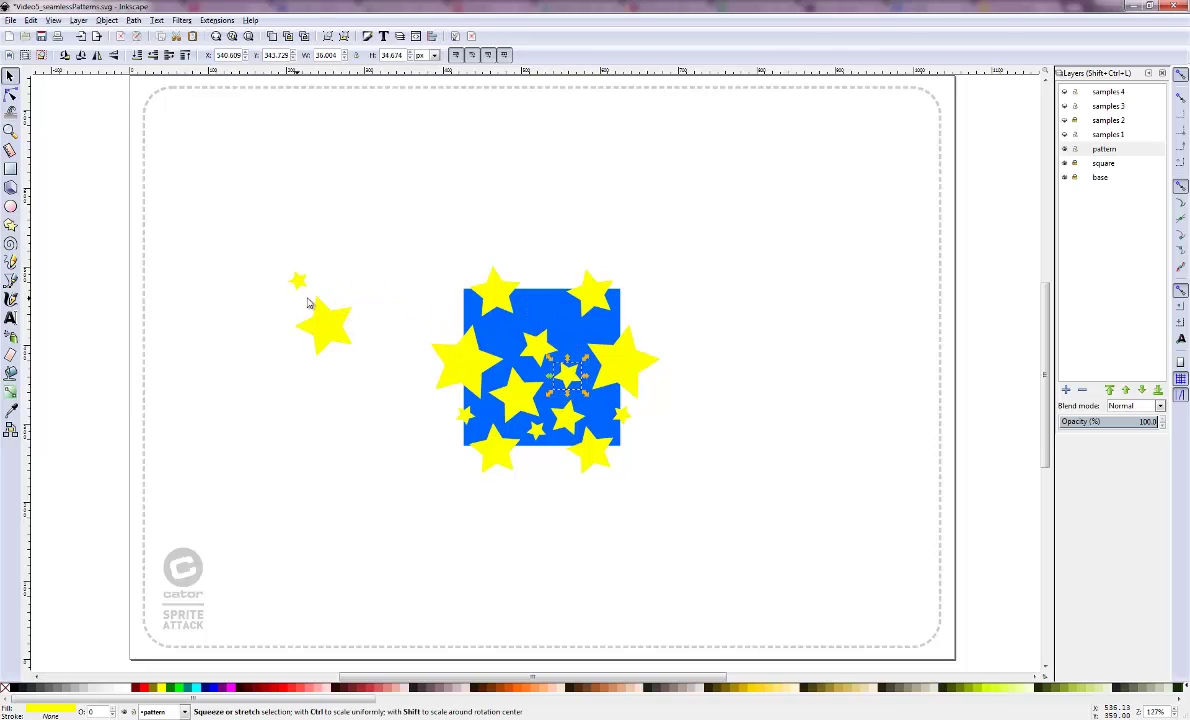
drag(292, 282, 470, 320)
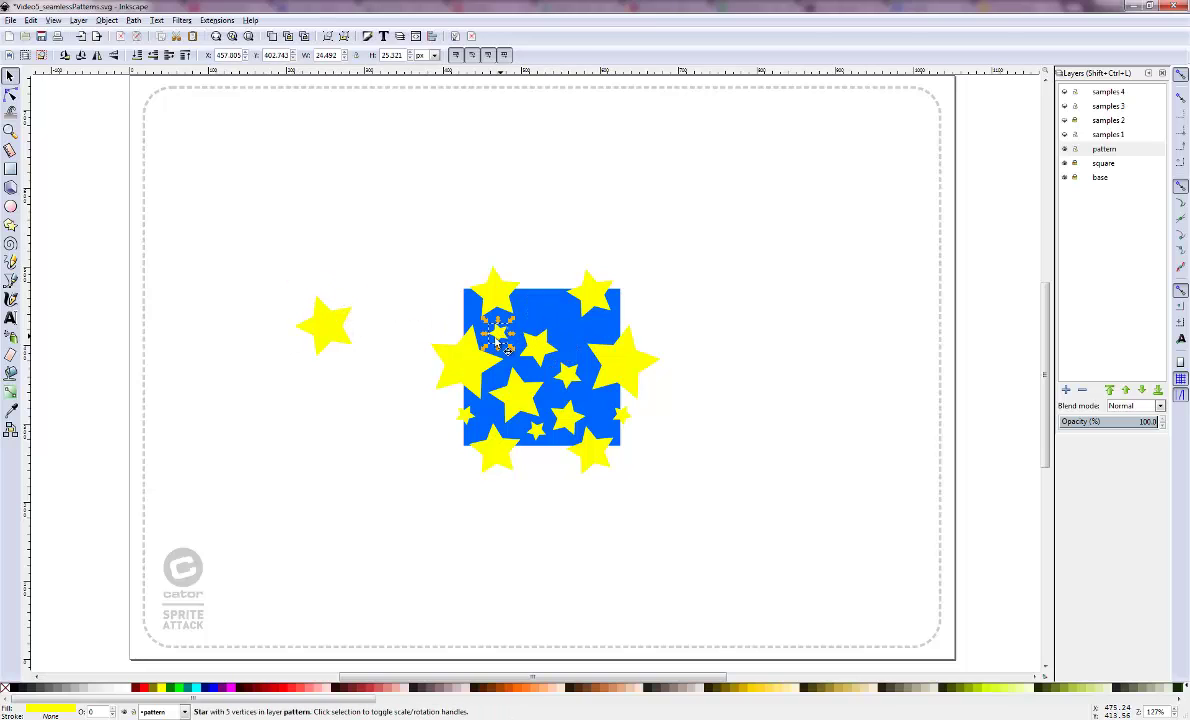
click(336, 325)
drag(353, 297, 530, 308)
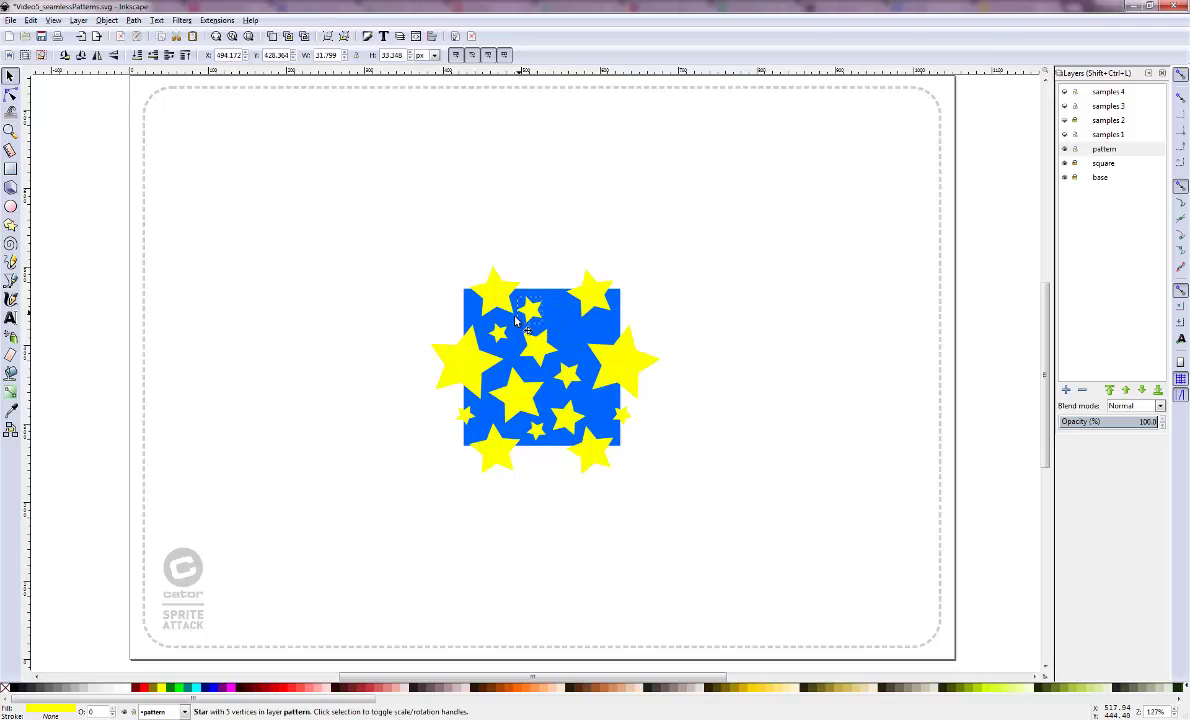
- Copy a small star into the square, rotate it about 31 degrees, and pick nearby stars
click(501, 335)
key(ctrl+d)
drag(503, 334, 575, 337)
click(572, 326)
click(548, 311)
click(540, 358)
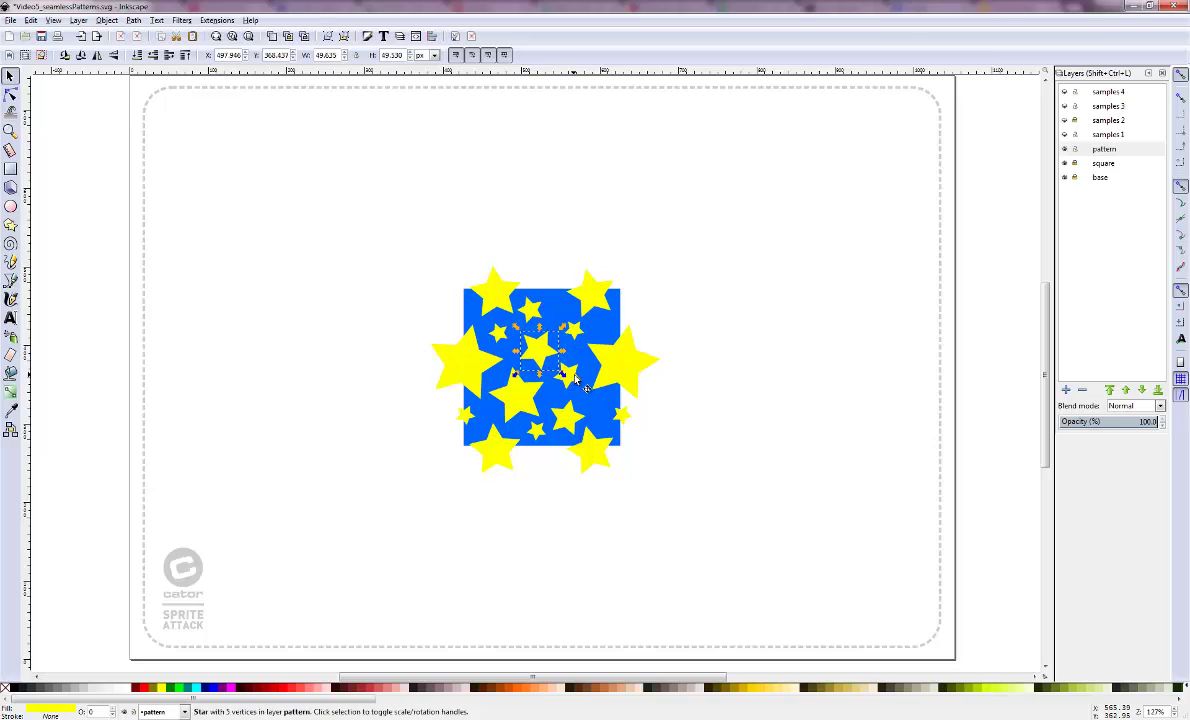
click(574, 376)
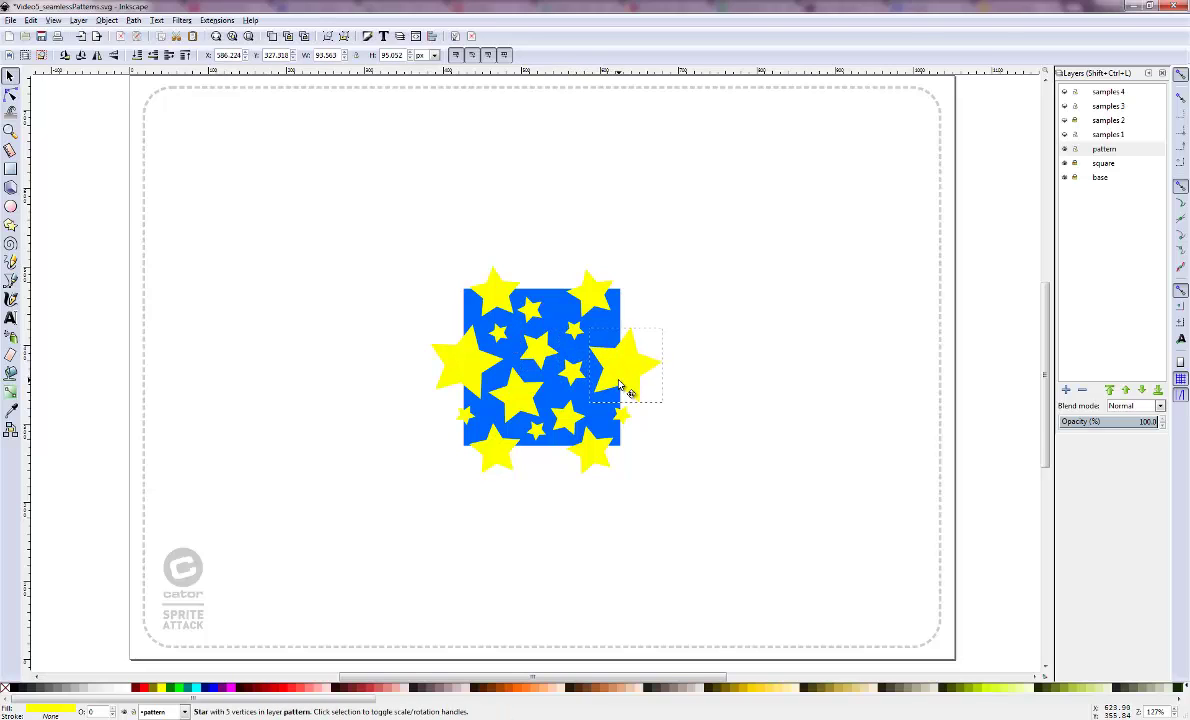
click(600, 380)
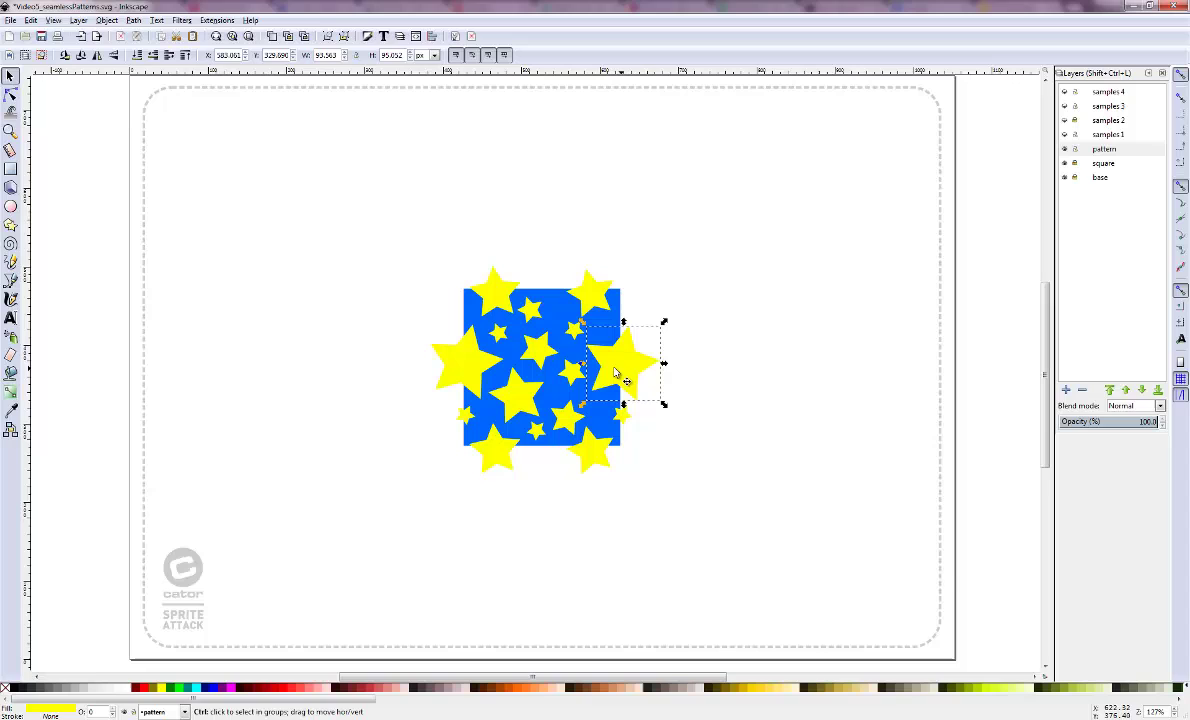
- Adjust the large and small star pairs on the square's left and right edges together
drag(624, 383, 624, 381)
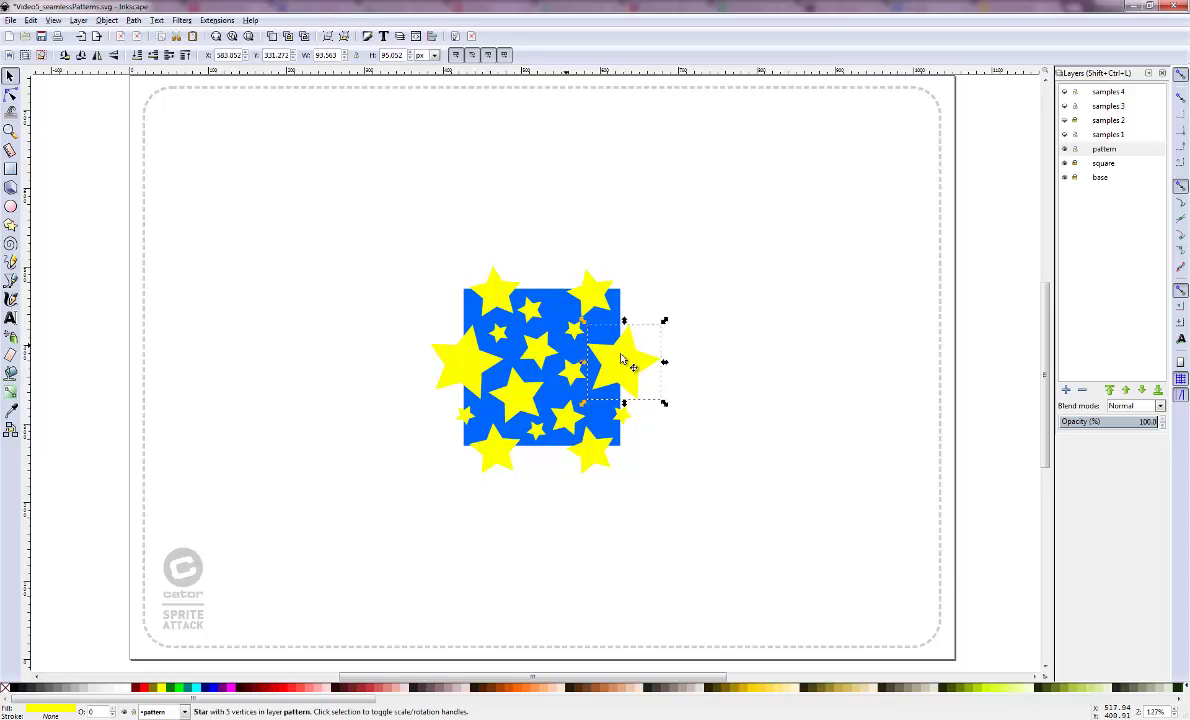
shift+click(474, 360)
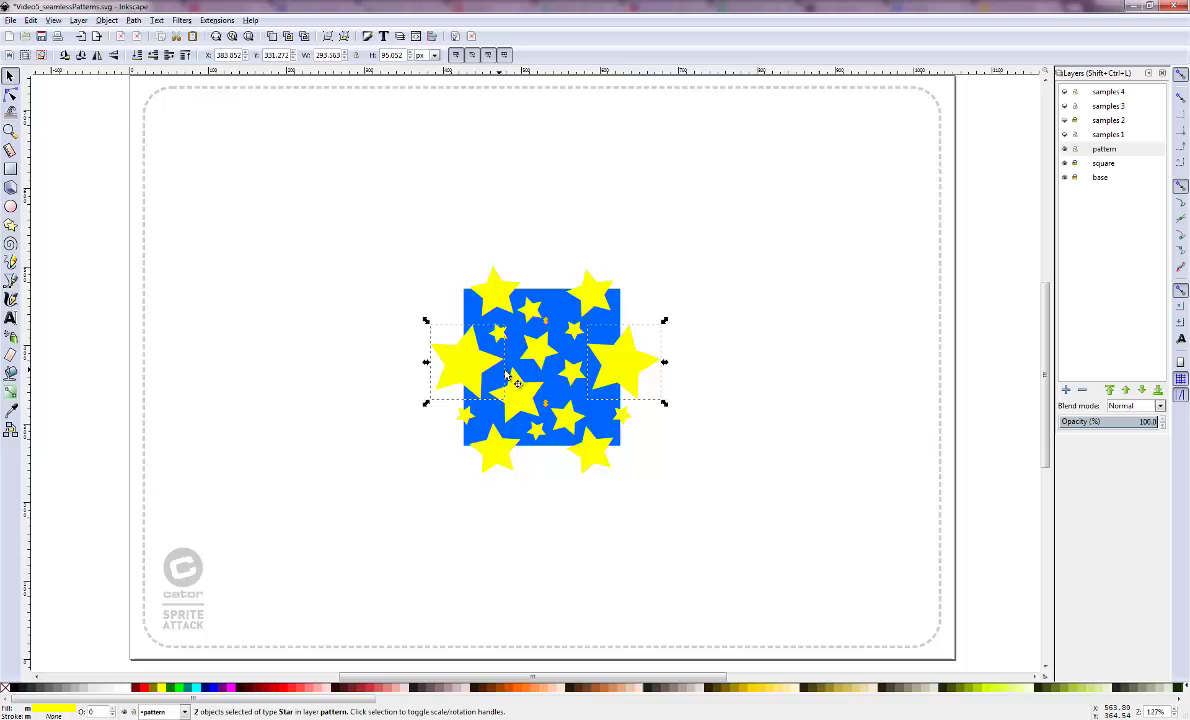
drag(466, 370, 477, 373)
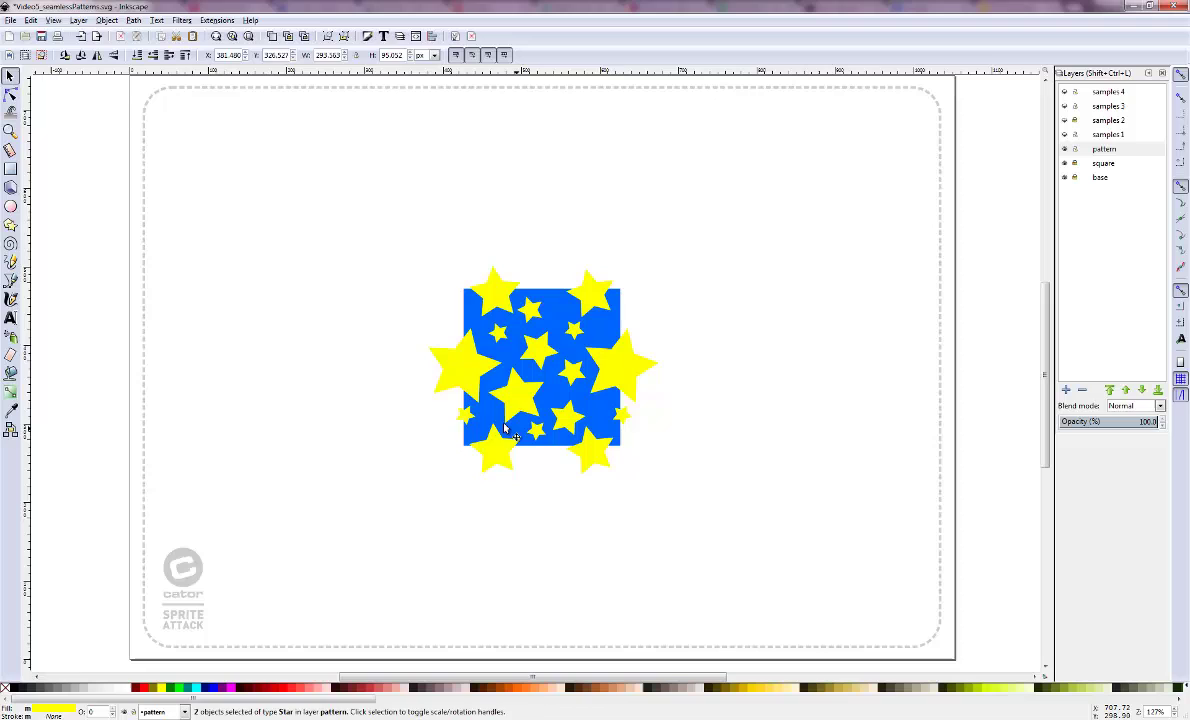
click(432, 385)
click(463, 413)
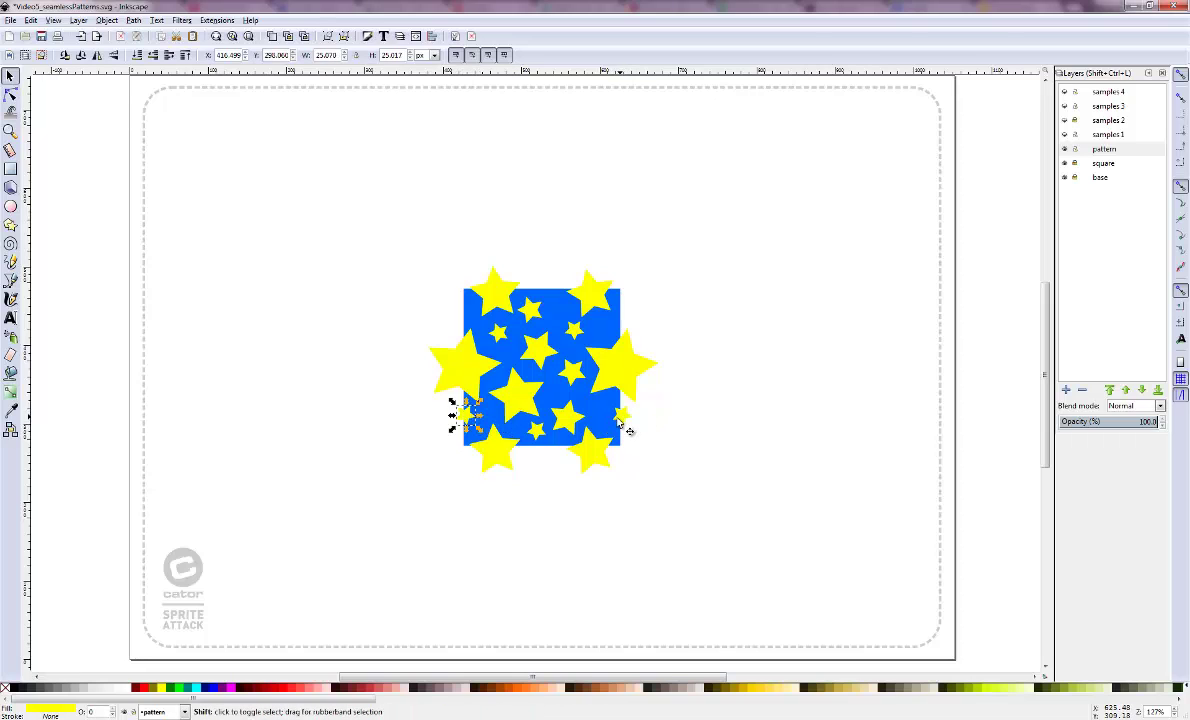
shift+click(621, 418)
drag(621, 418, 612, 412)
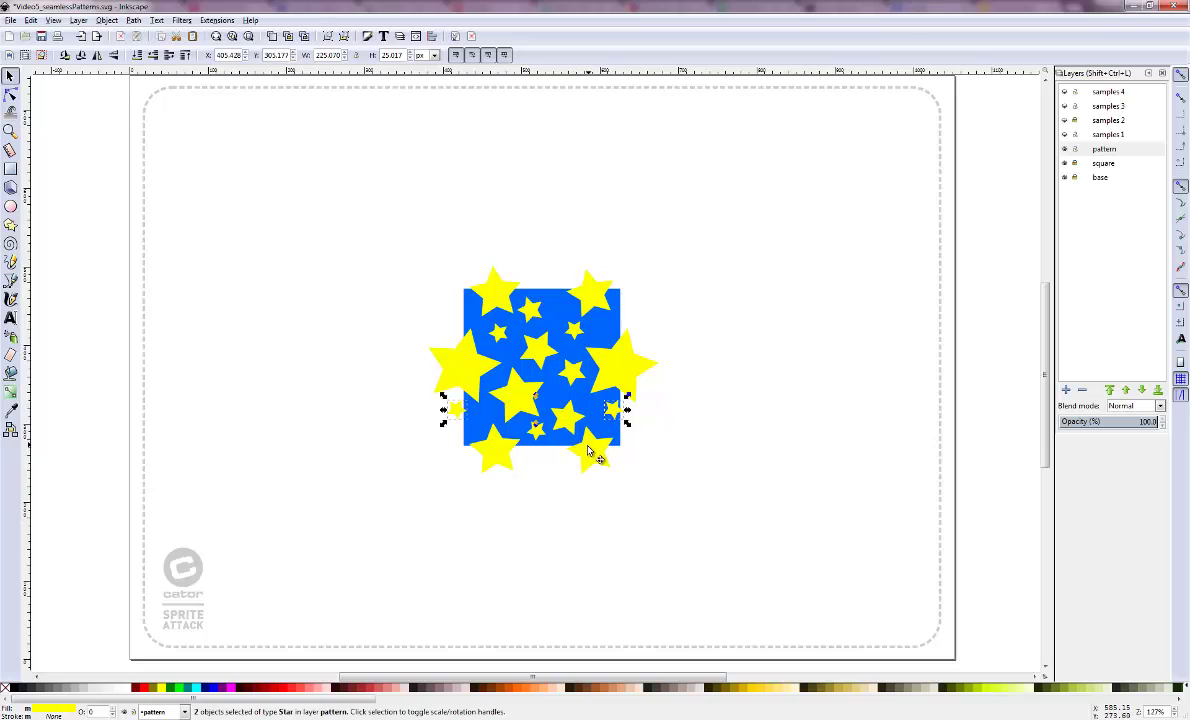
- Shift the top and bottom edge stars down together and delete the stray star
click(588, 452)
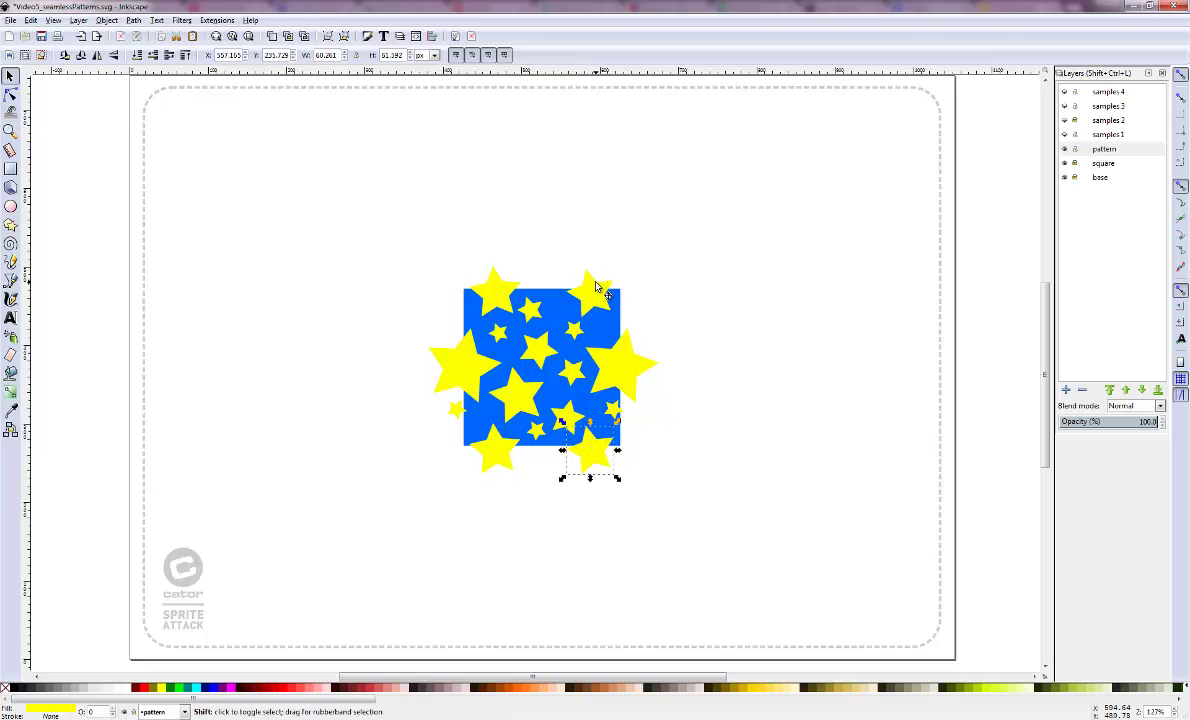
shift+click(597, 290)
drag(594, 302, 594, 306)
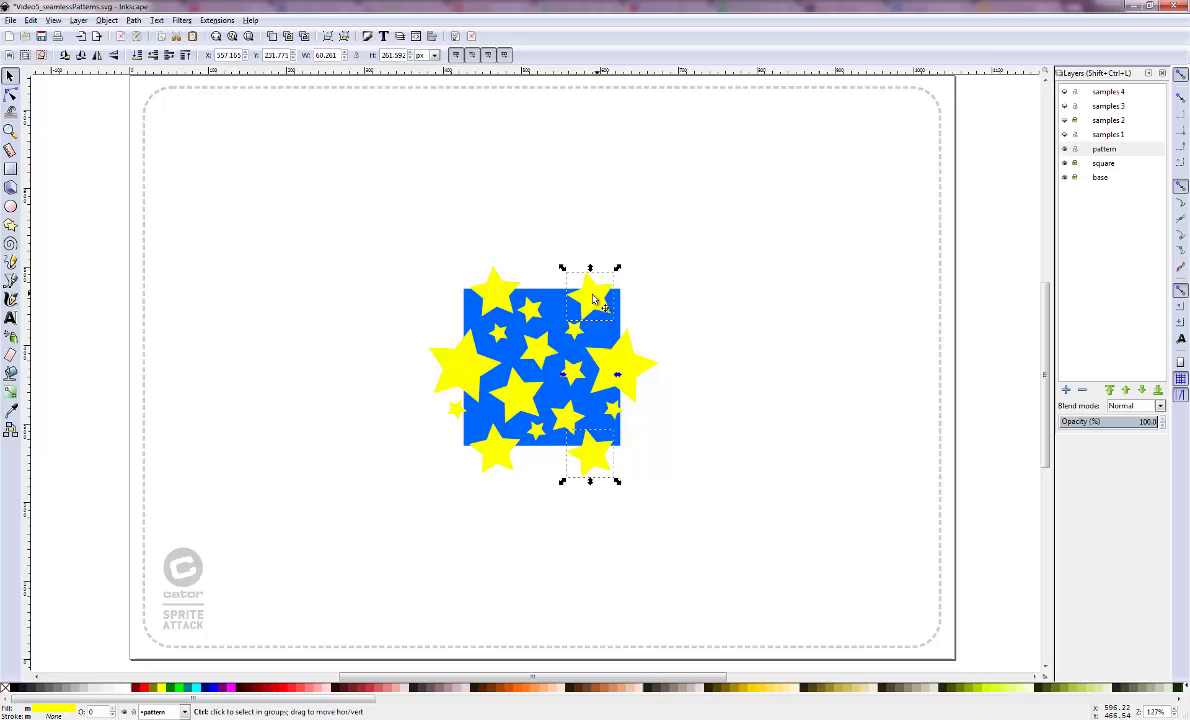
shift+click(597, 435)
key(Delete)
- Rotate the bottom-edge star, nudge a small star, and copy the rotated star 200 px up
click(598, 438)
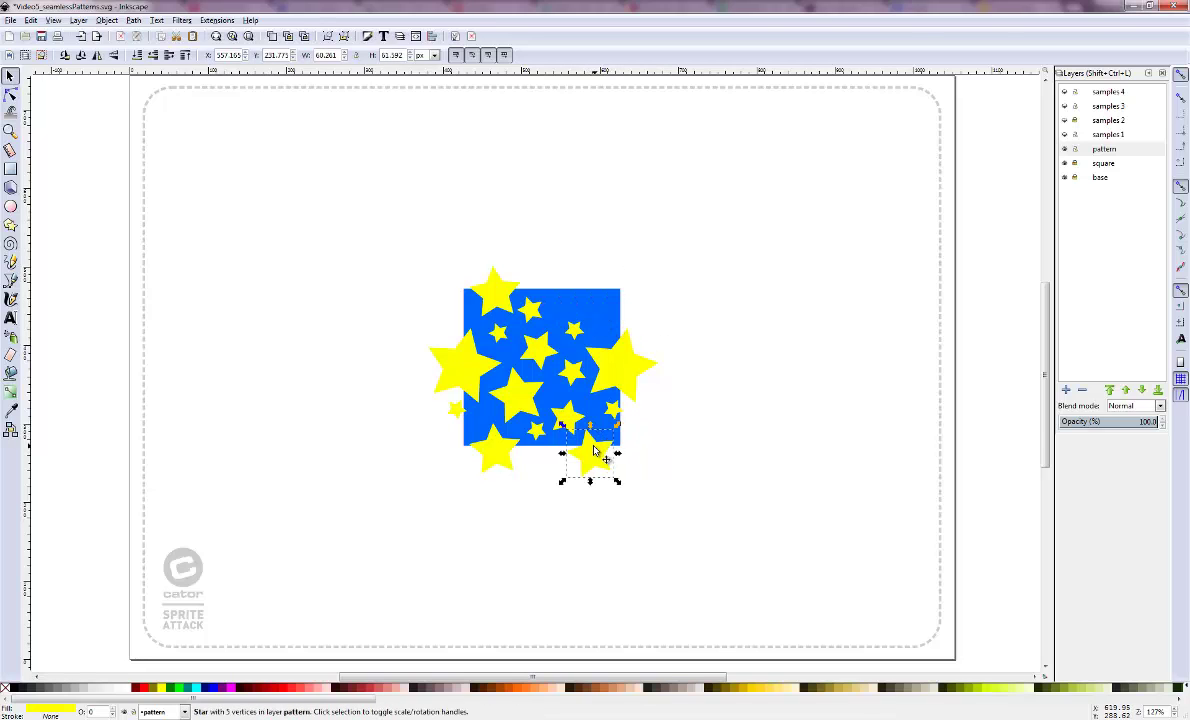
click(594, 452)
drag(618, 424, 591, 450)
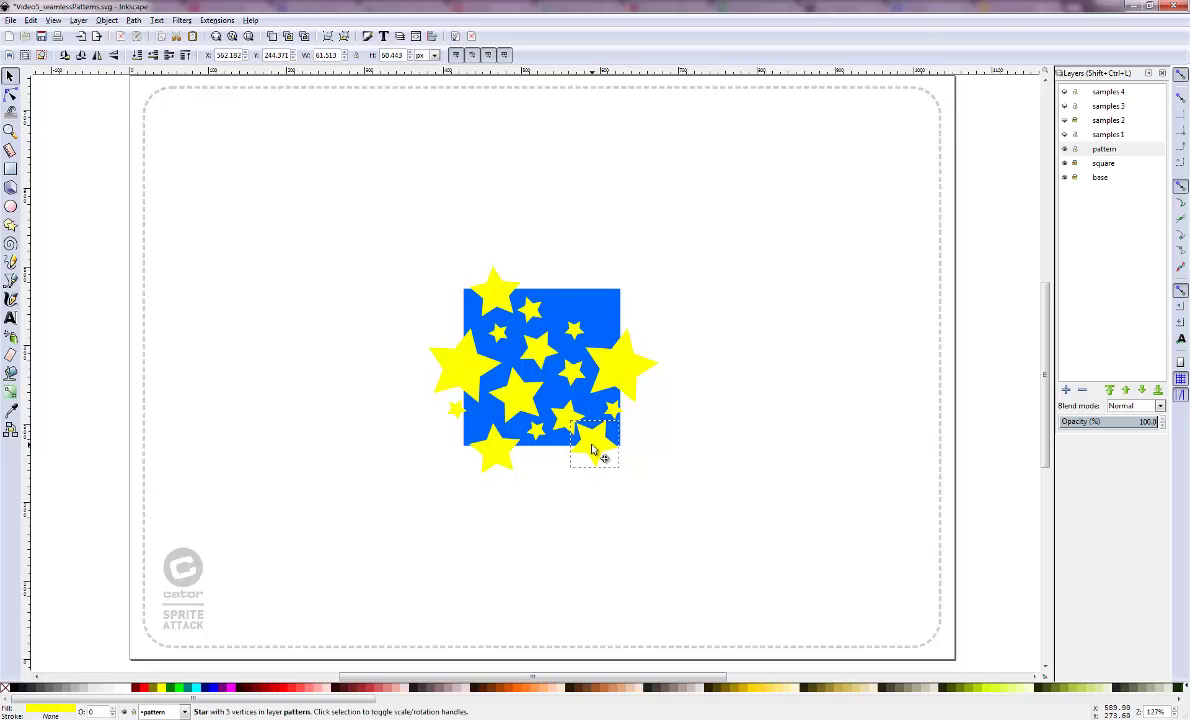
click(566, 417)
drag(572, 408, 565, 398)
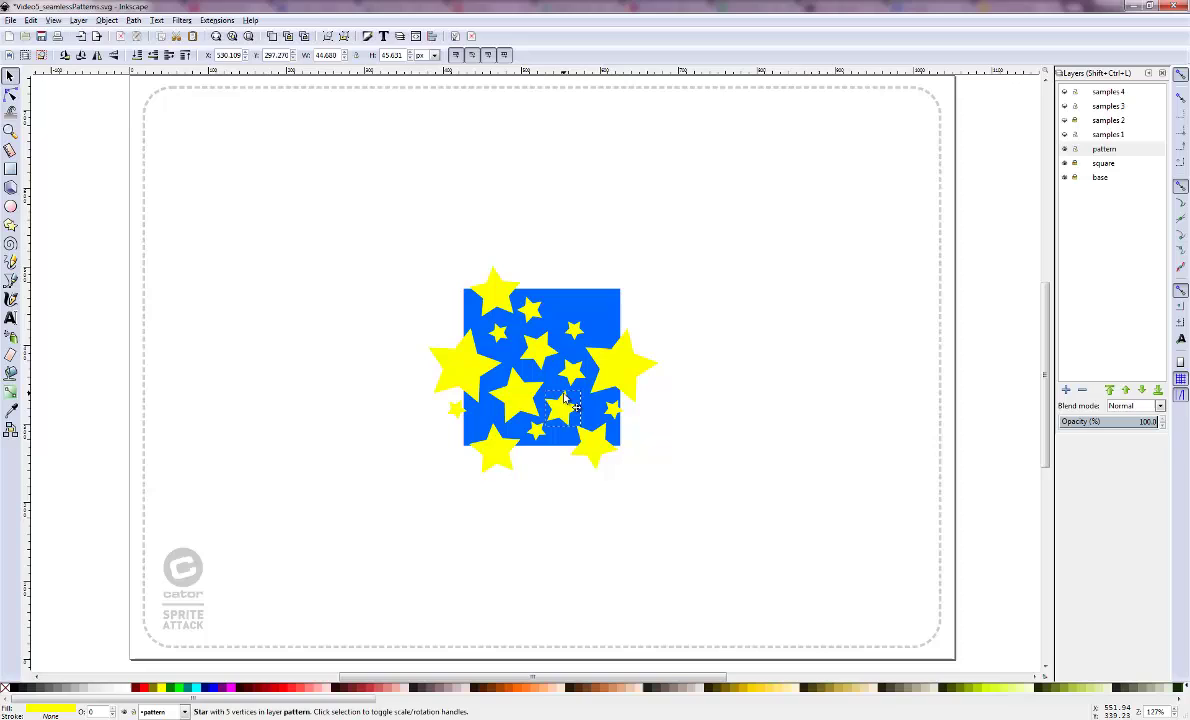
click(594, 445)
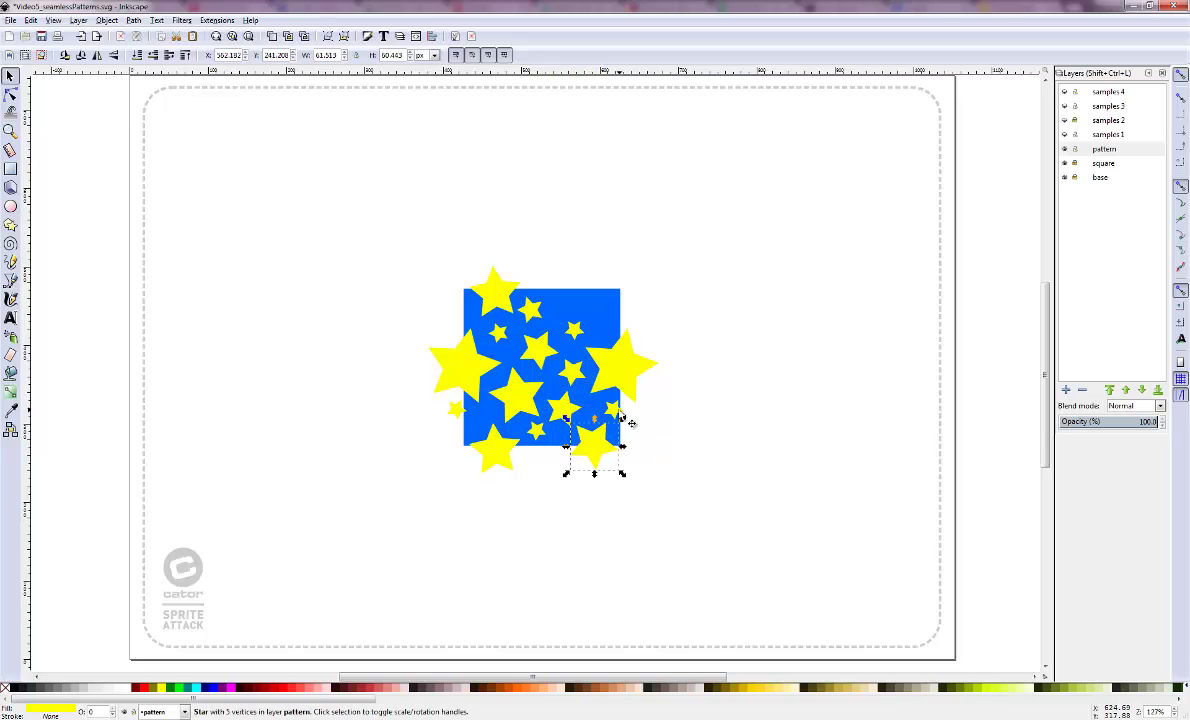
key(ctrl+d)
key(shift+Up)
key(shift+Up)
key(shift+Up)
key(shift+Up)
key(shift+Up)
key(shift+Up)
key(shift+Up)
key(shift+Up)
key(shift+Up)
key(shift+Up)
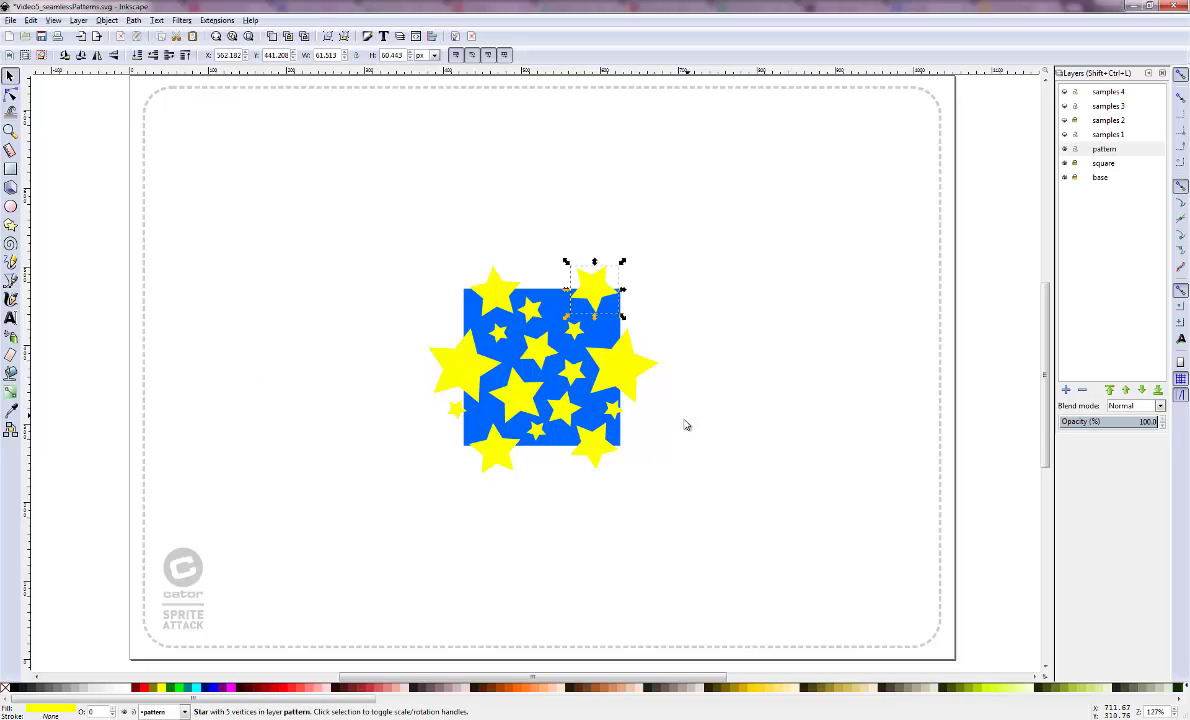
- Reposition the small star beside the central large star, then deselect
click(578, 328)
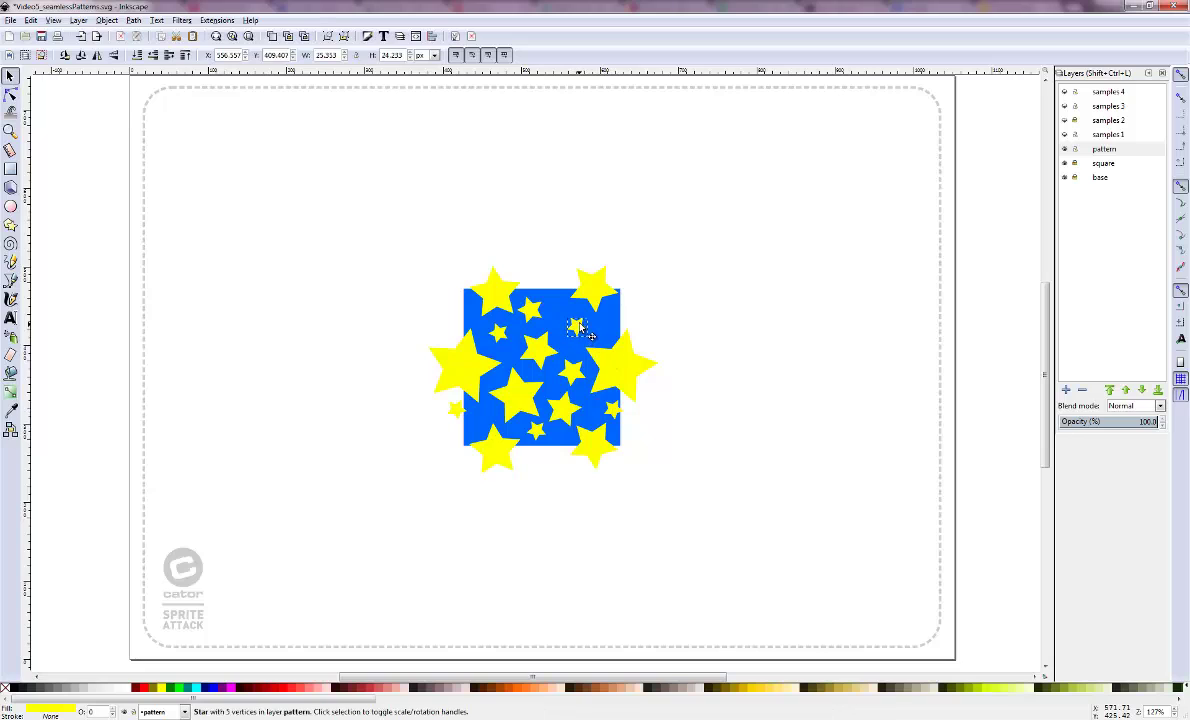
click(536, 346)
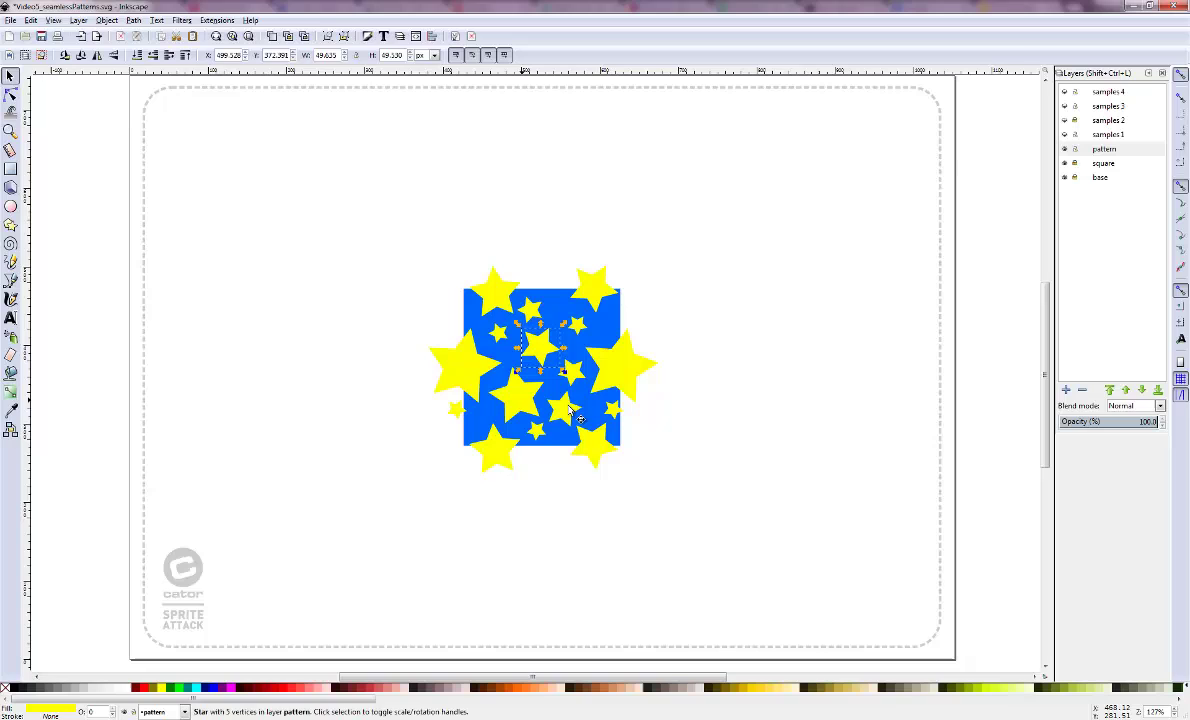
click(577, 327)
drag(580, 328, 480, 420)
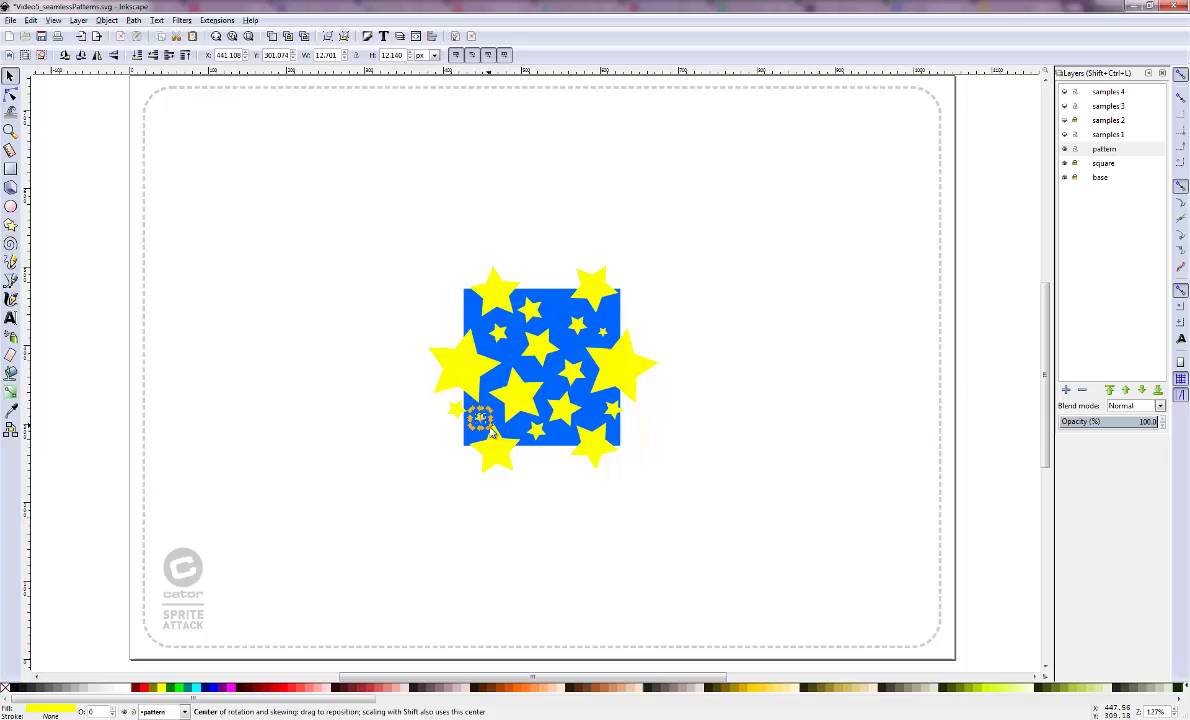
click(343, 401)
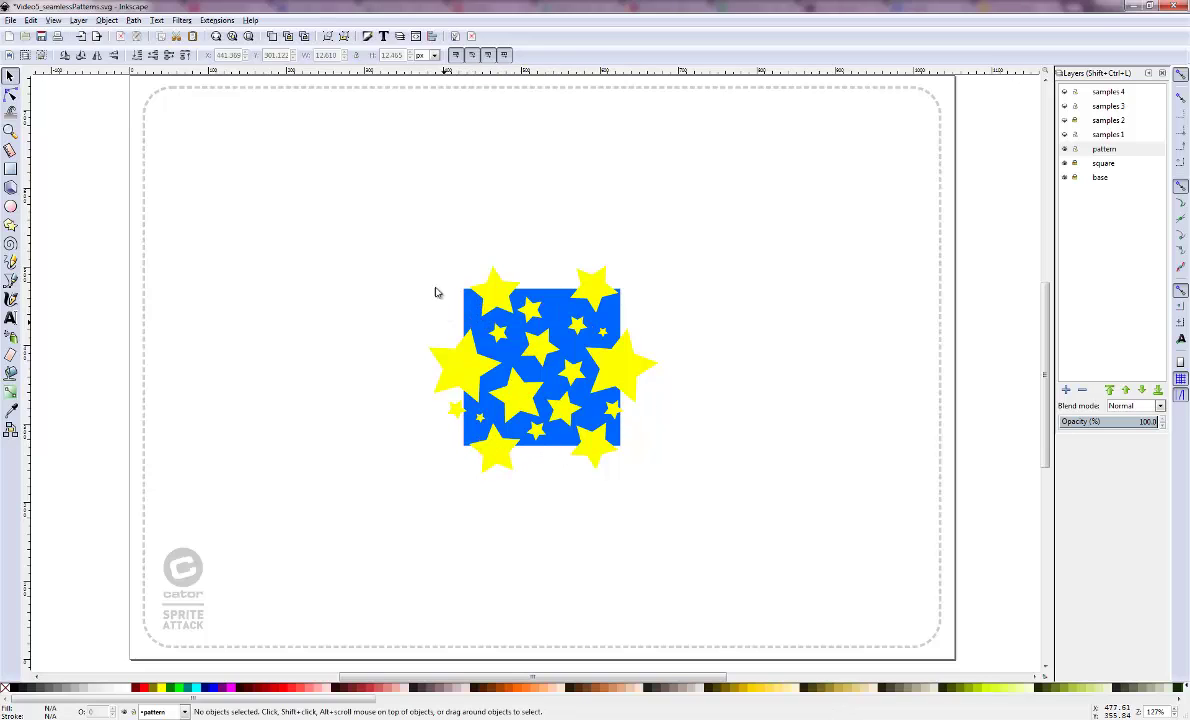
- Raise the blue square above the stars and rubber-band select it with all the stars
ctrl+click(530, 292)
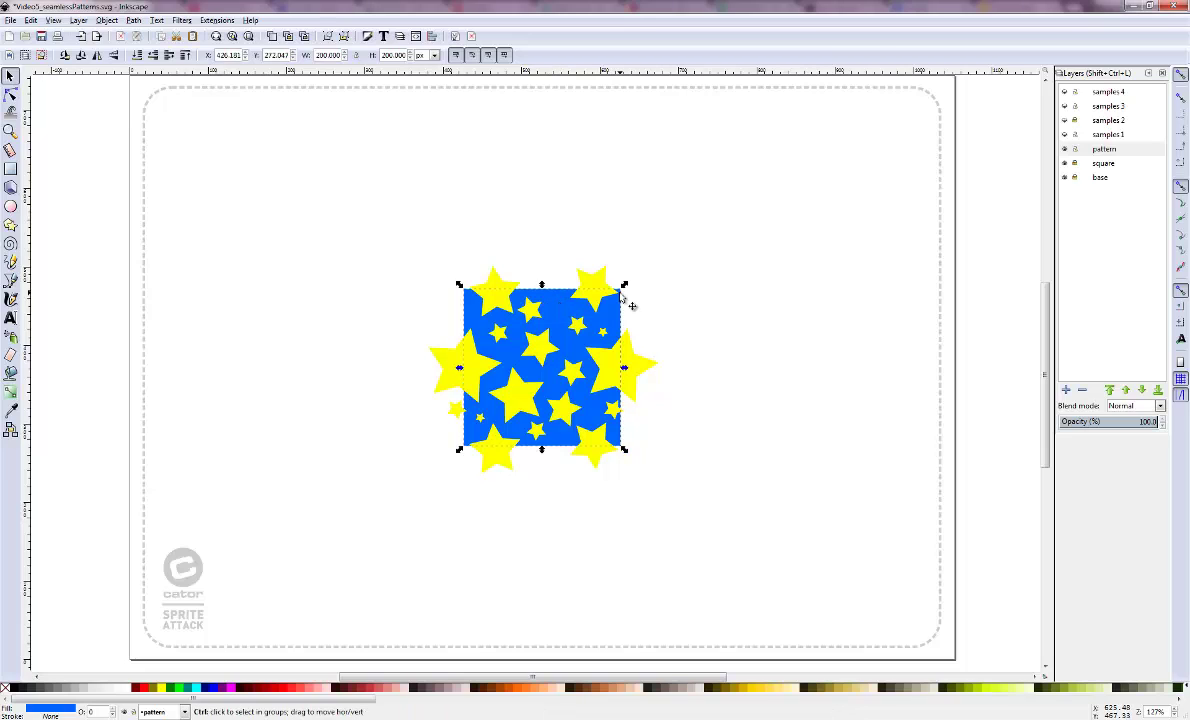
key(Home)
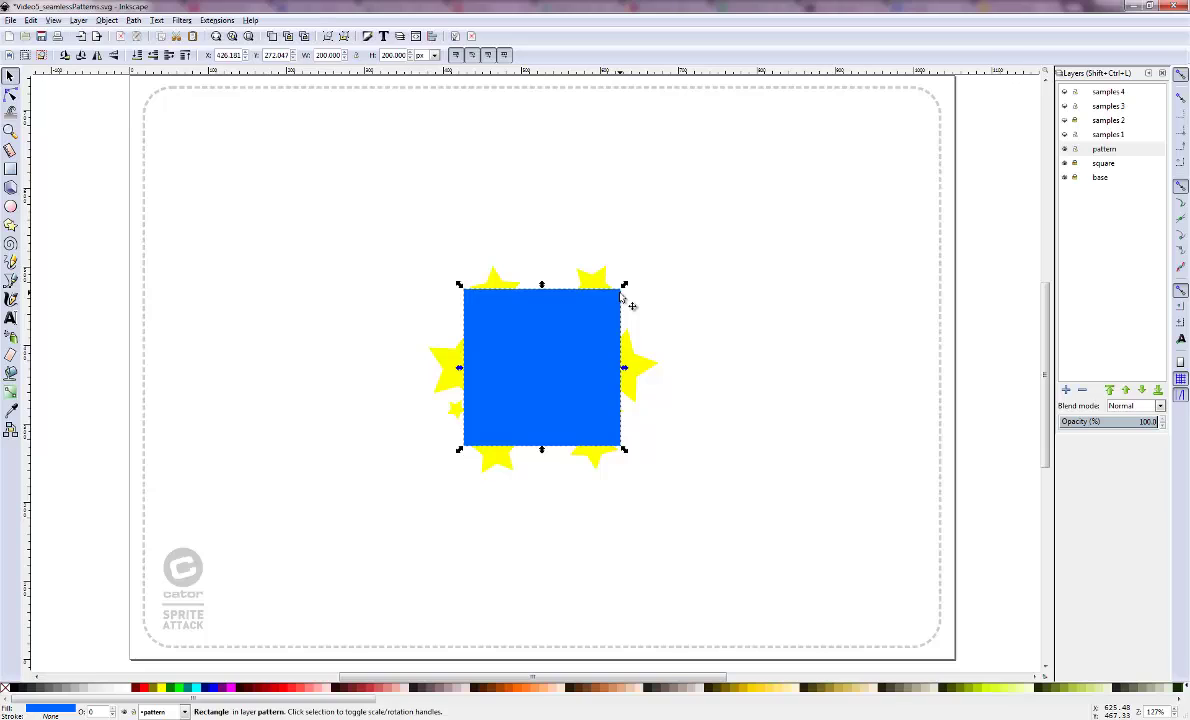
drag(319, 222, 733, 553)
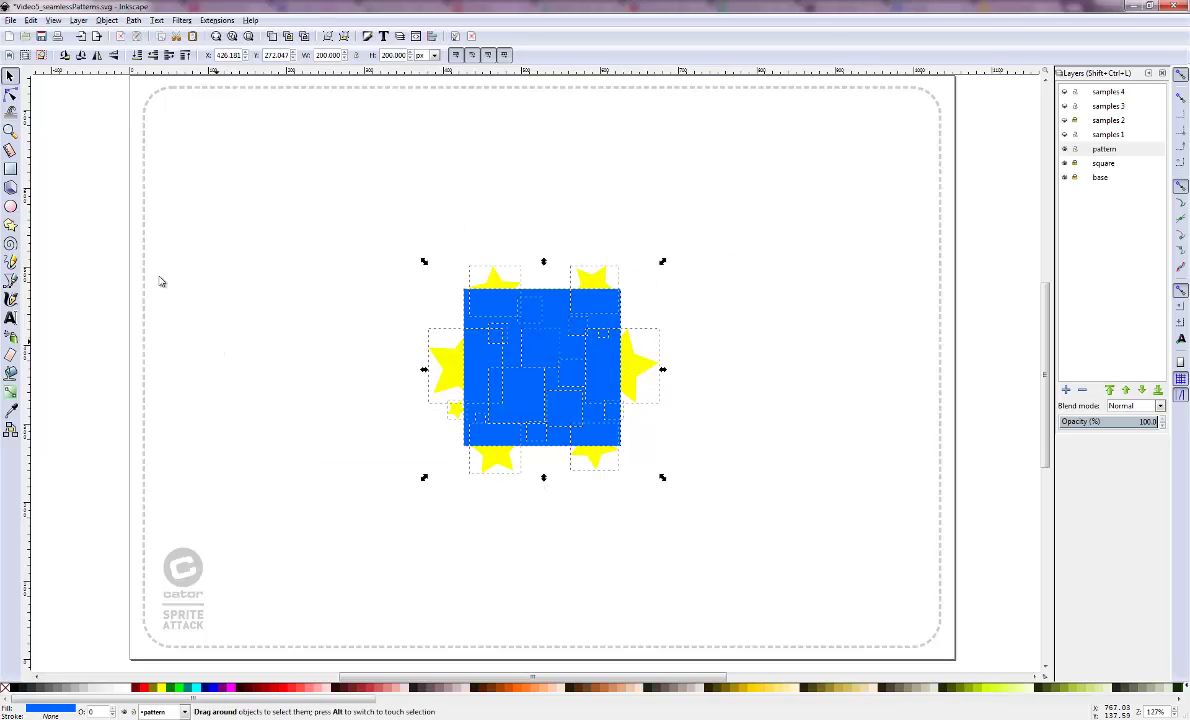
- Clip the stars to the square via Object > Clip > Set, then select the clipped tile
click(106, 20)
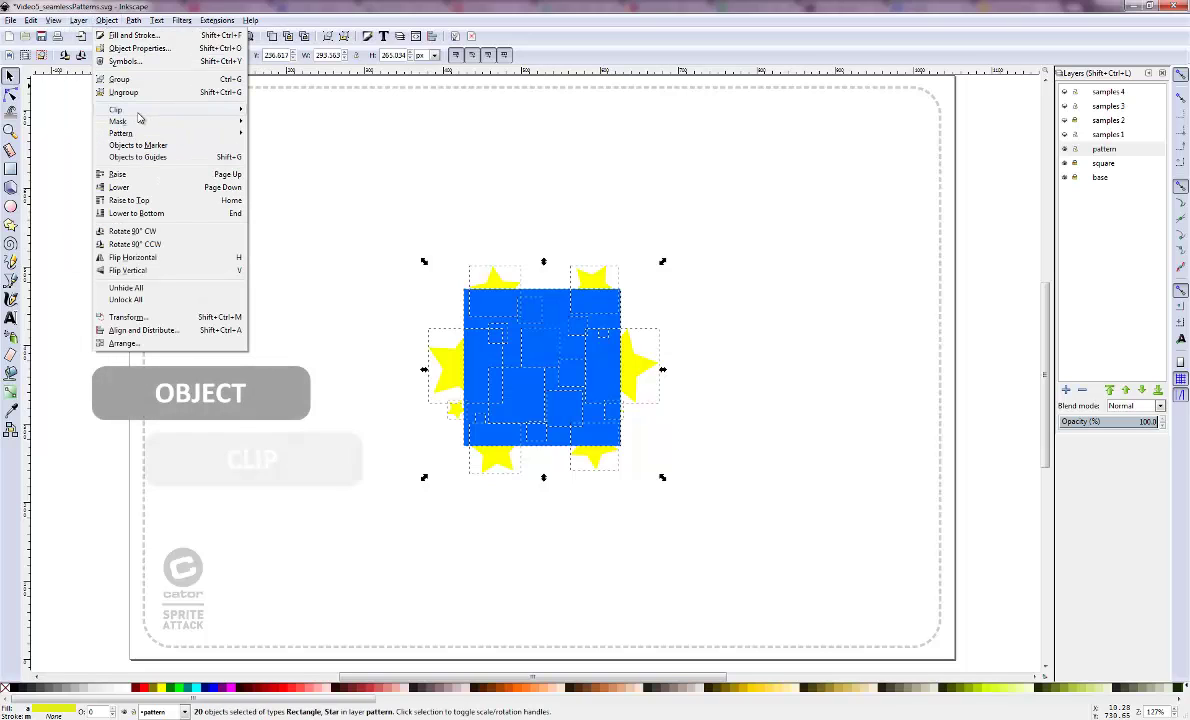
mouse_move(130, 109)
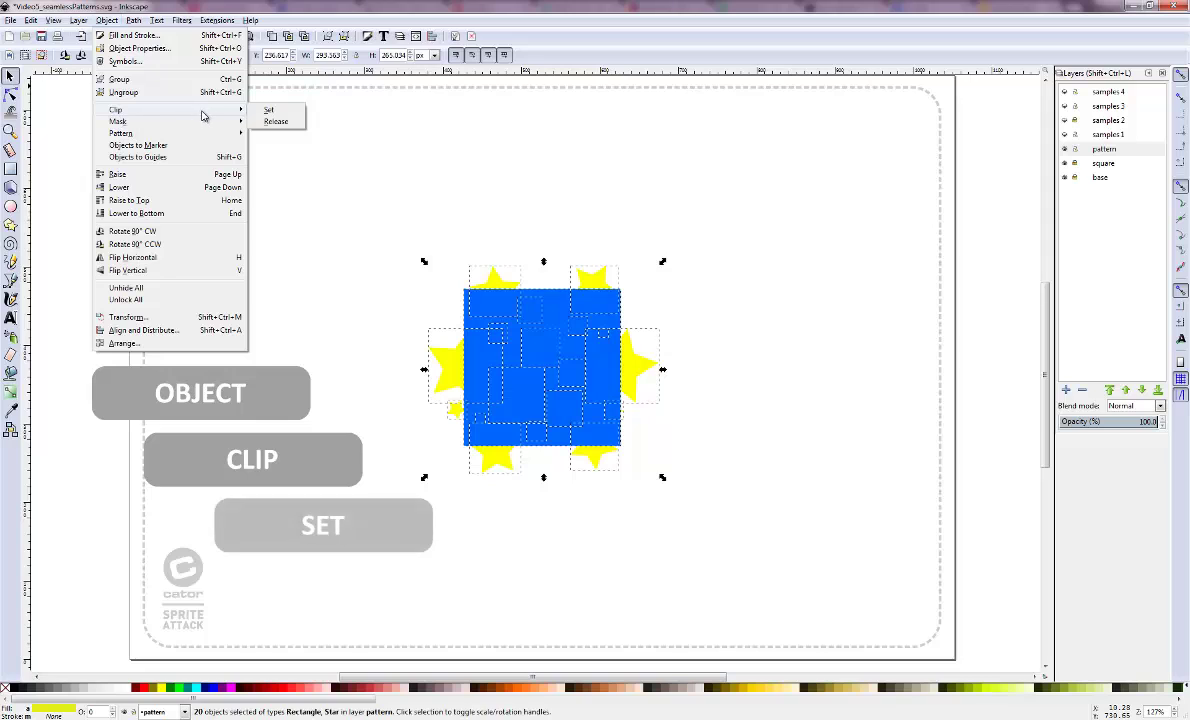
click(270, 111)
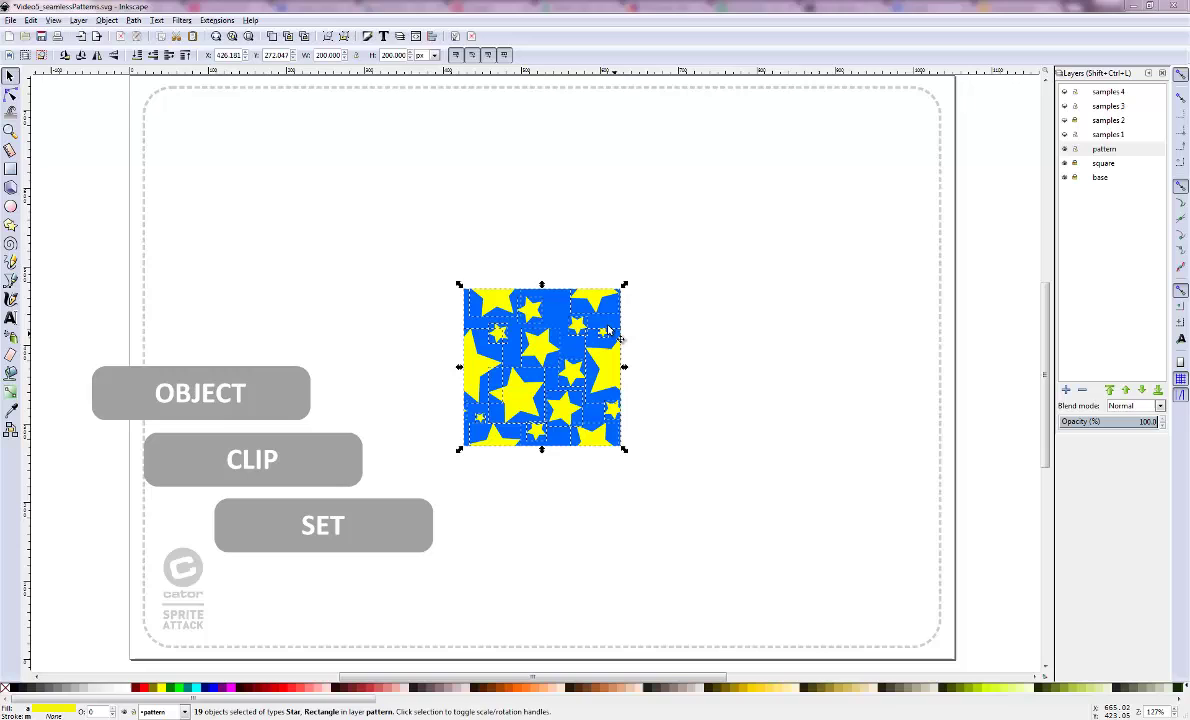
click(417, 260)
drag(419, 248, 672, 492)
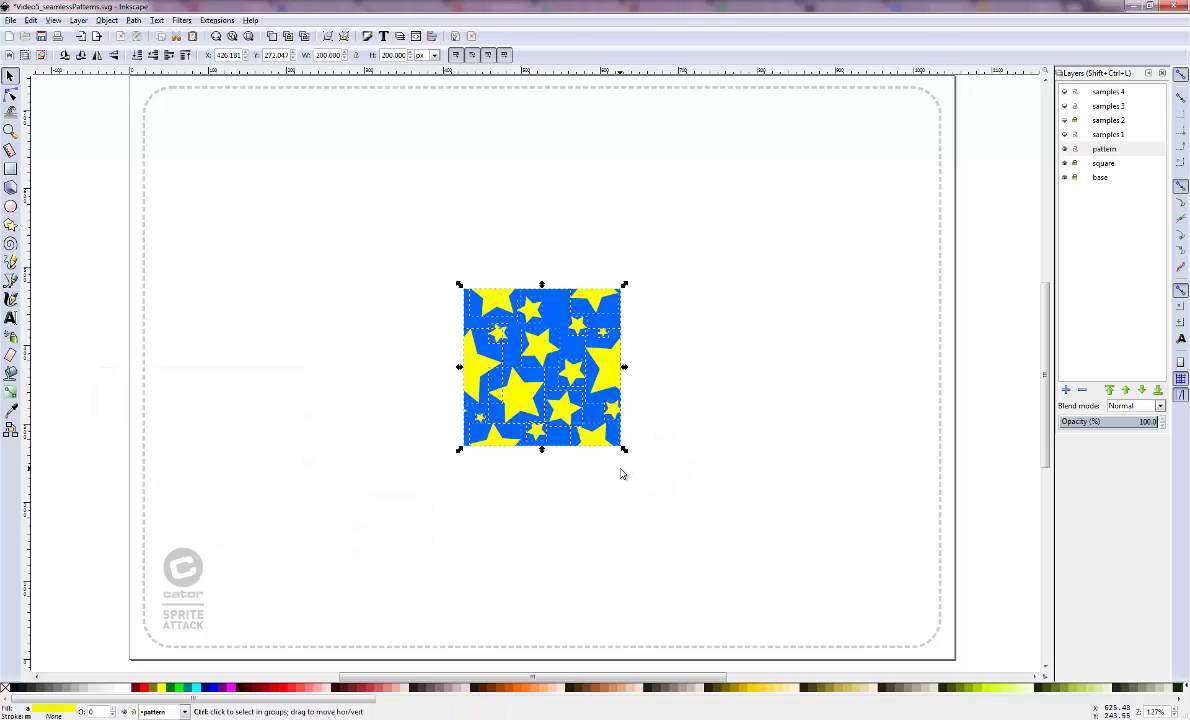
- Group the tile and place duplicates one tile right, then across the top row
key(ctrl+g)
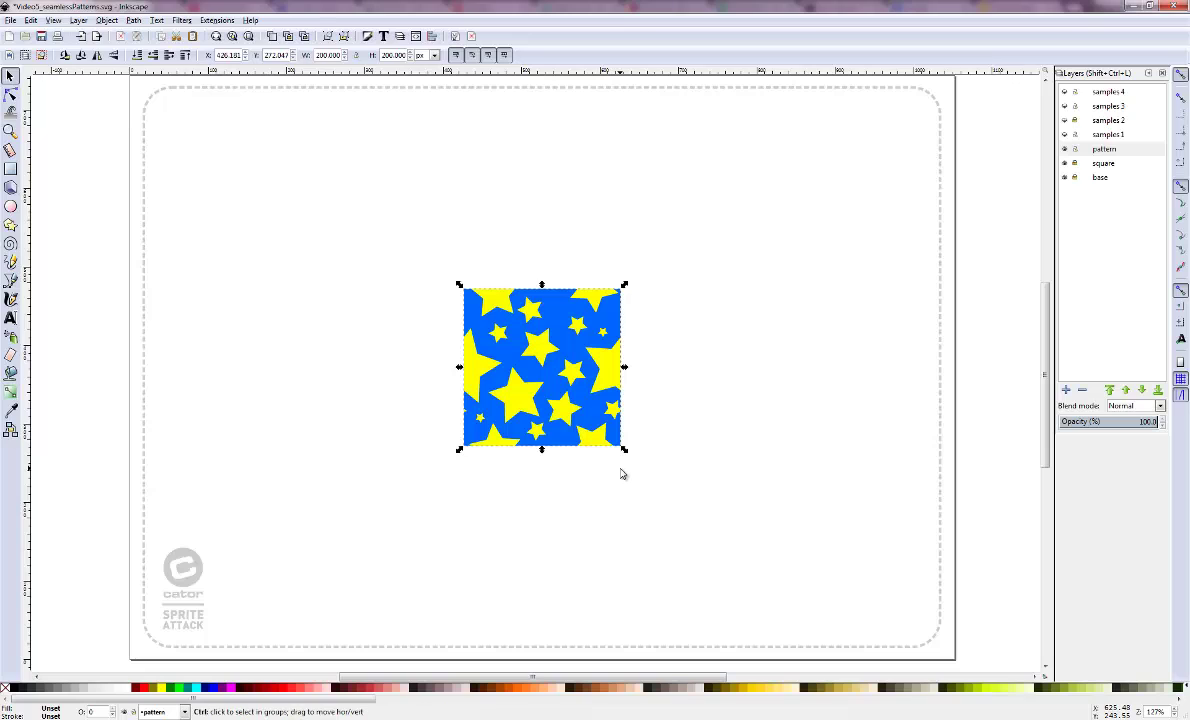
key(ctrl+d)
key(shift+Right)
key(shift+Right)
key(shift+Right)
key(shift+Right)
key(shift+Right)
key(shift+Right)
key(shift+Right)
key(shift+Right)
key(shift+Right)
key(shift+Right)
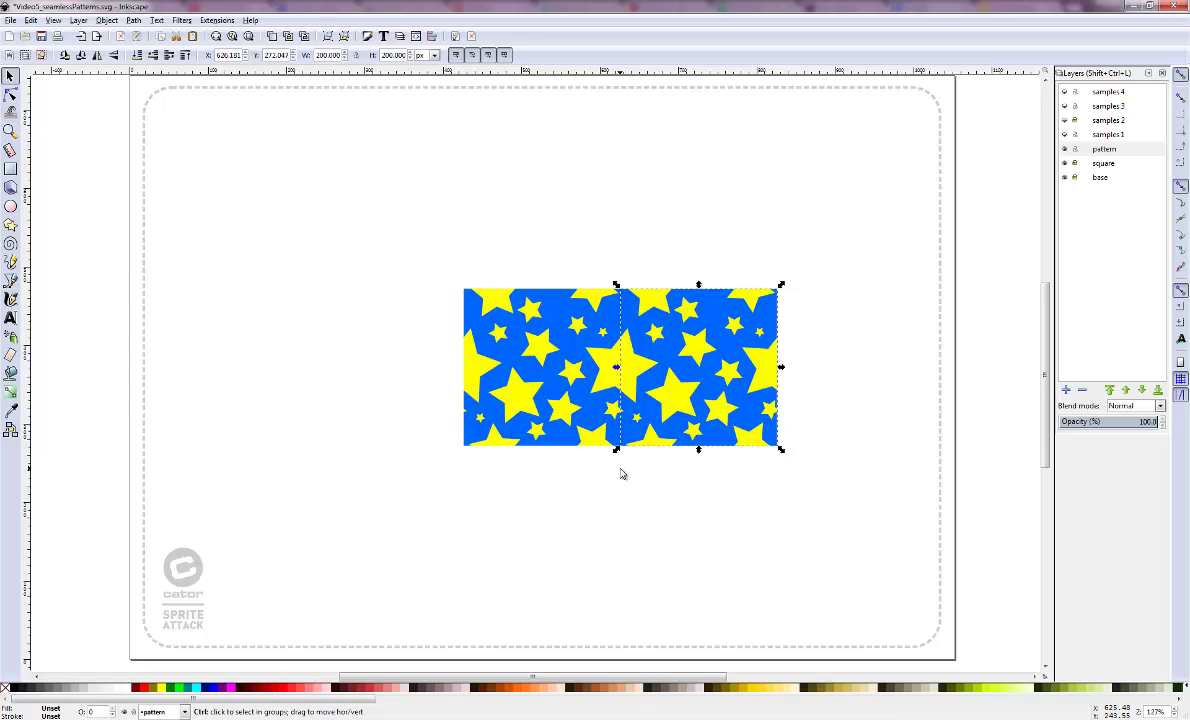
key(ctrl+d)
key(shift+Up)
key(shift+Up)
key(shift+Up)
key(shift+Up)
key(shift+Up)
key(shift+Up)
key(shift+Up)
key(shift+Up)
key(shift+Up)
key(shift+Up)
key(ctrl+d)
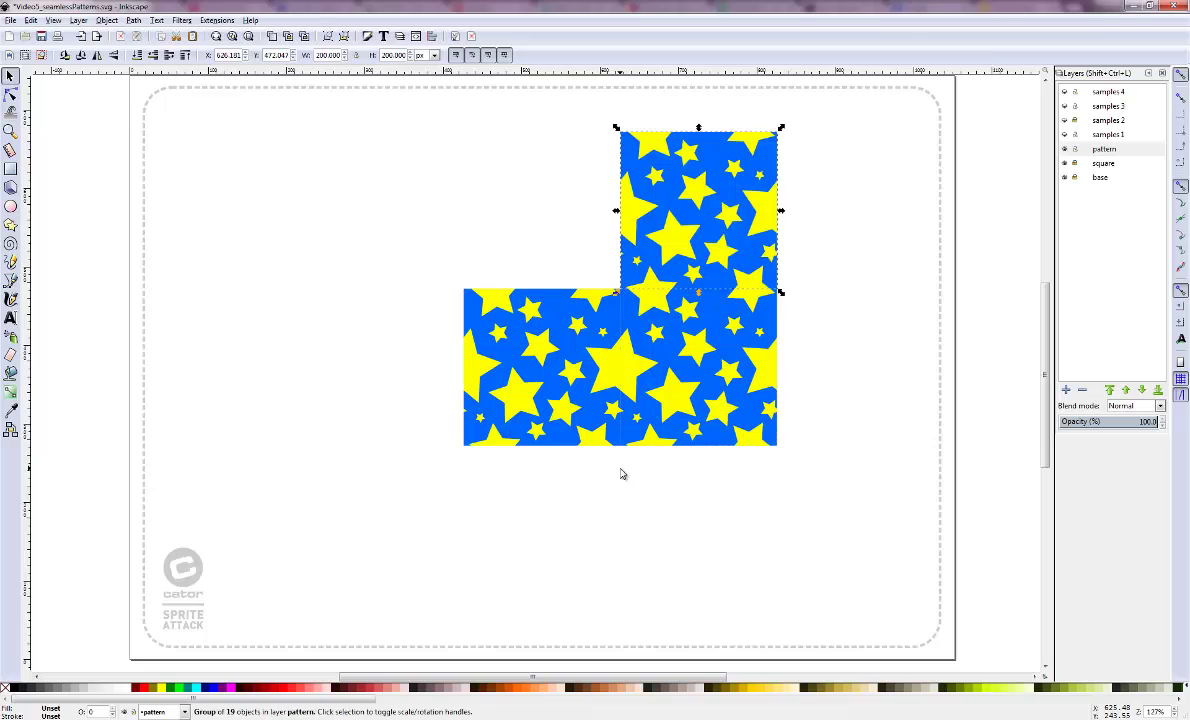
key(shift+Left)
key(shift+Left)
key(shift+Left)
key(shift+Left)
key(shift+Left)
key(shift+Left)
key(shift+Left)
key(shift+Left)
key(shift+Left)
key(shift+Left)
key(ctrl+d)
key(shift+Left)
key(shift+Left)
key(shift+Left)
key(shift+Left)
key(shift+Left)
key(shift+Left)
key(shift+Left)
key(shift+Left)
key(shift+Left)
key(shift+Left)
- Add duplicates down the left column and along the bottom row to finish the 3×3 grid
key(ctrl+d)
key(shift+Down)
key(shift+Down)
key(shift+Down)
key(shift+Down)
key(shift+Down)
key(shift+Down)
key(shift+Down)
key(shift+Down)
key(shift+Down)
key(shift+Down)
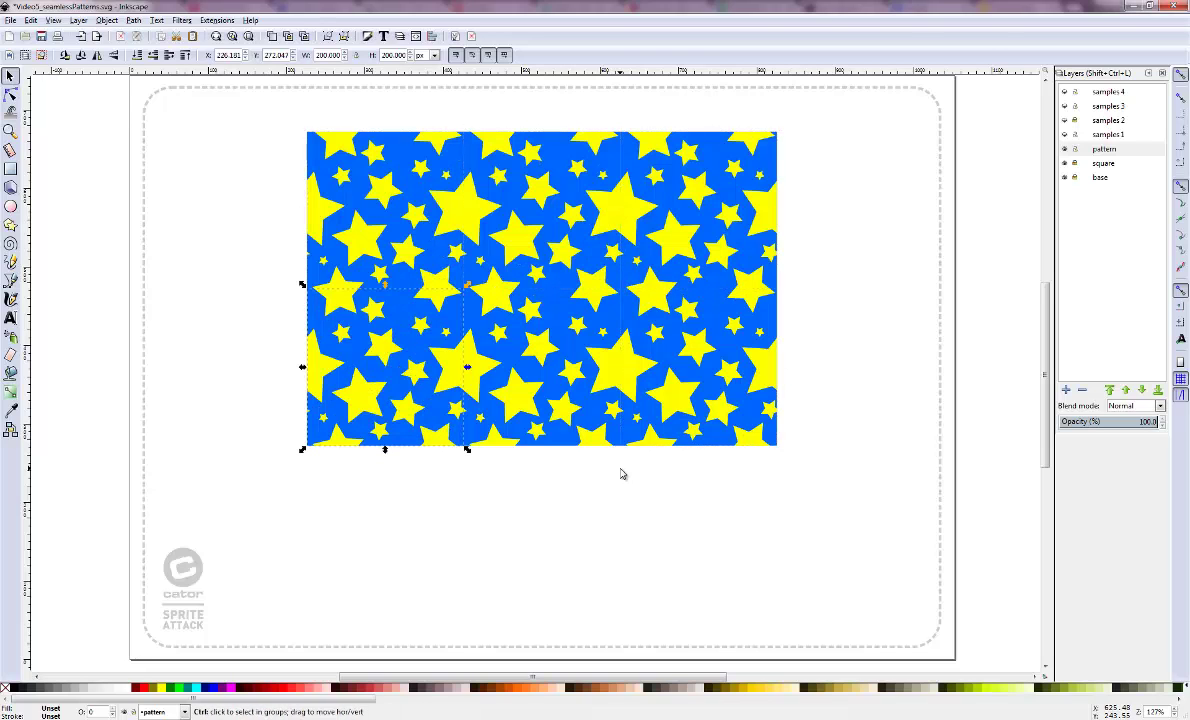
key(ctrl+d)
key(shift+Down)
key(shift+Down)
key(shift+Down)
key(shift+Down)
key(shift+Down)
key(shift+Down)
key(shift+Down)
key(shift+Down)
key(shift+Down)
key(shift+Down)
key(ctrl+d)
key(shift+Right)
key(shift+Right)
key(shift+Right)
key(shift+Right)
key(shift+Right)
key(shift+Right)
key(shift+Right)
key(shift+Right)
key(shift+Right)
key(shift+Right)
key(ctrl+d)
key(shift+Right)
key(shift+Right)
key(shift+Right)
key(shift+Right)
key(shift+Right)
key(shift+Right)
key(shift+Right)
key(shift+Right)
key(shift+Right)
key(shift+Right)
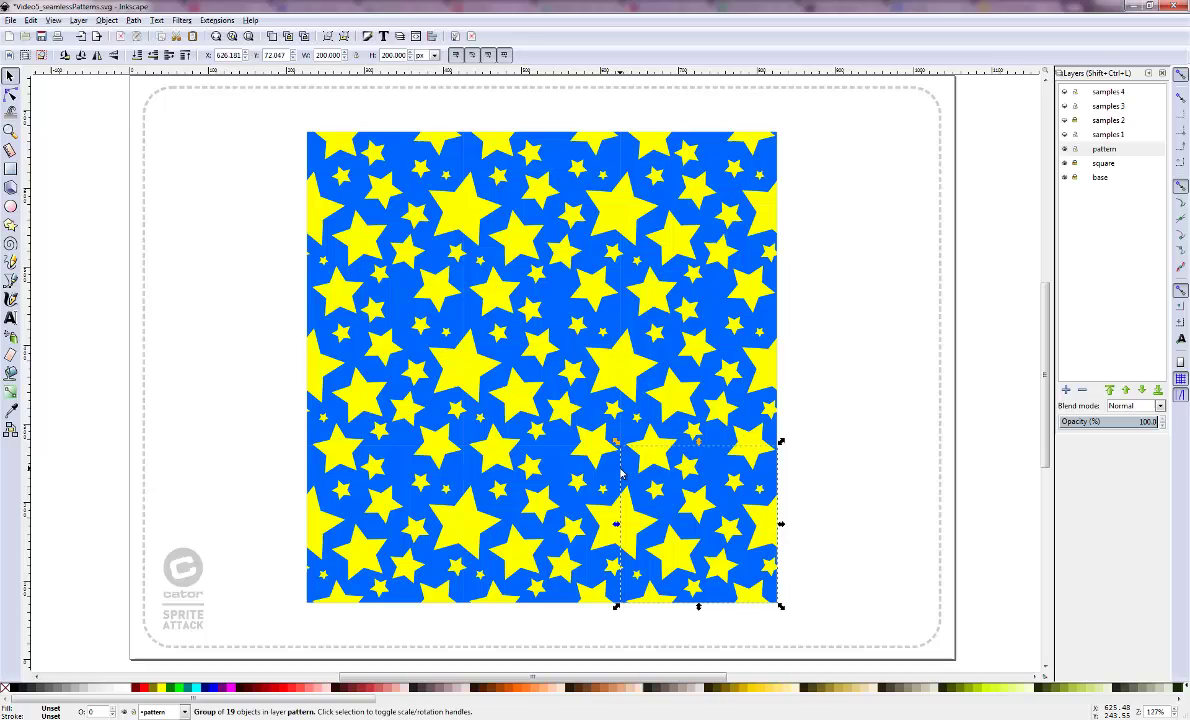
click(795, 457)
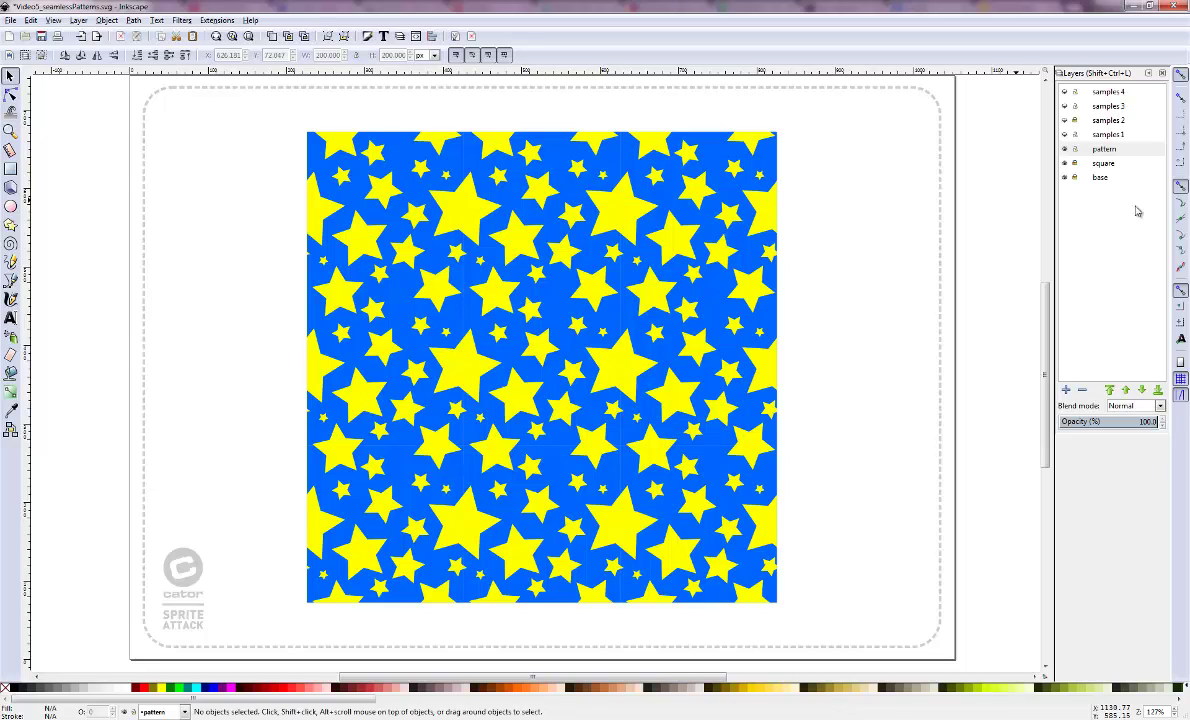
- Show the samples 4 pumpkin pattern layer briefly, then hide it again
click(1065, 92)
click(1065, 92)
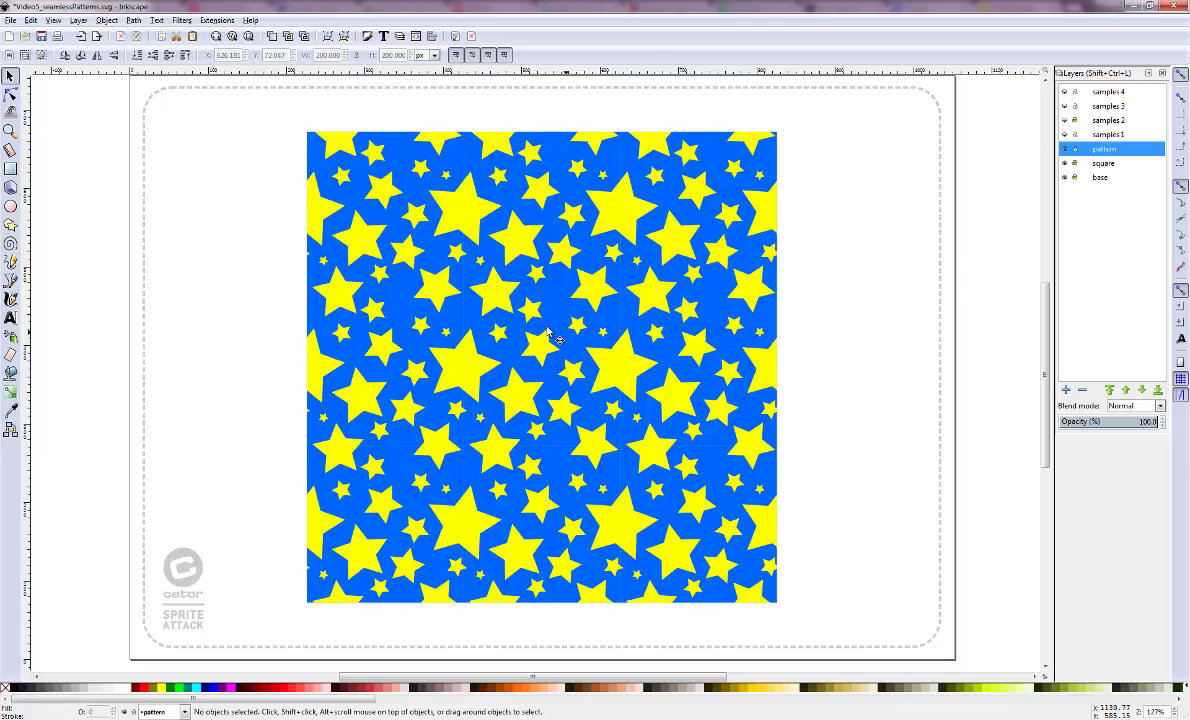